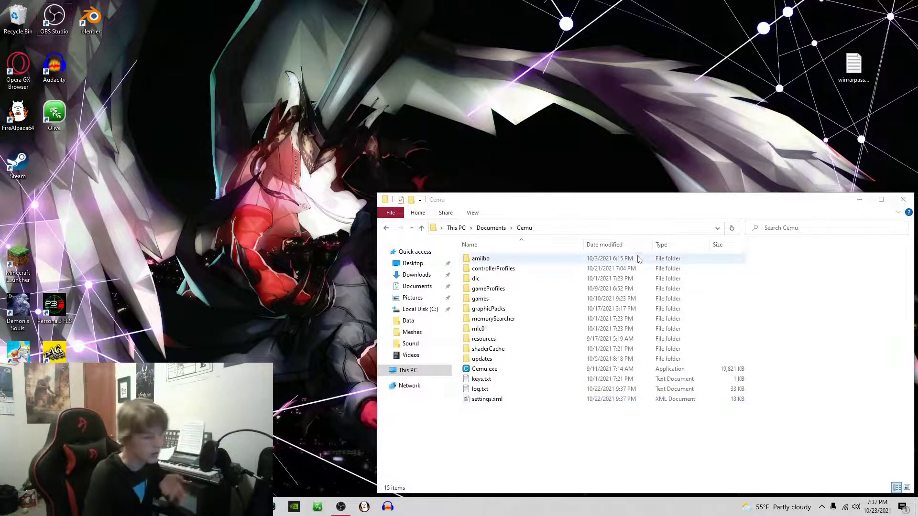
# Step: Open the Shantae Risky's Revenge Director's Cut folder from the desktop and examine its subfolders, keeping it beside the Cemu folder window
pyautogui.moveTo(641, 209); pyautogui.dragTo(573, 94)
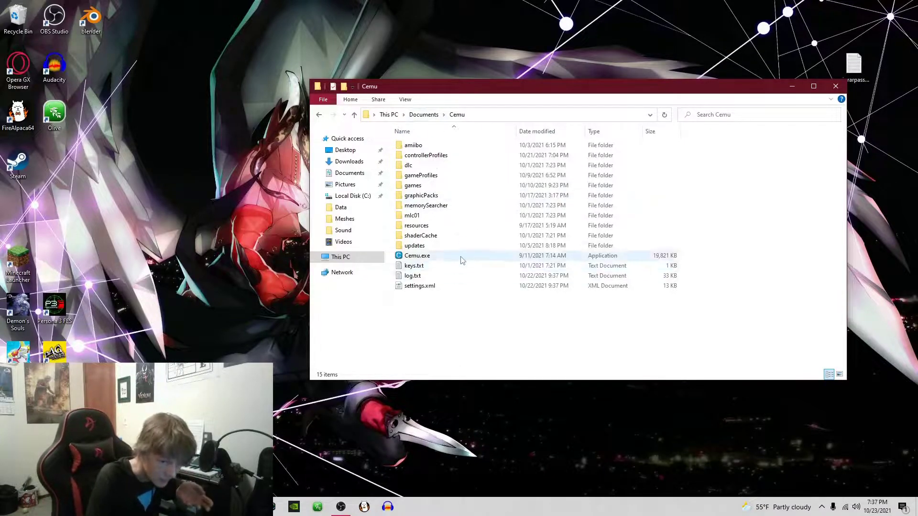
pyautogui.moveTo(461, 260)
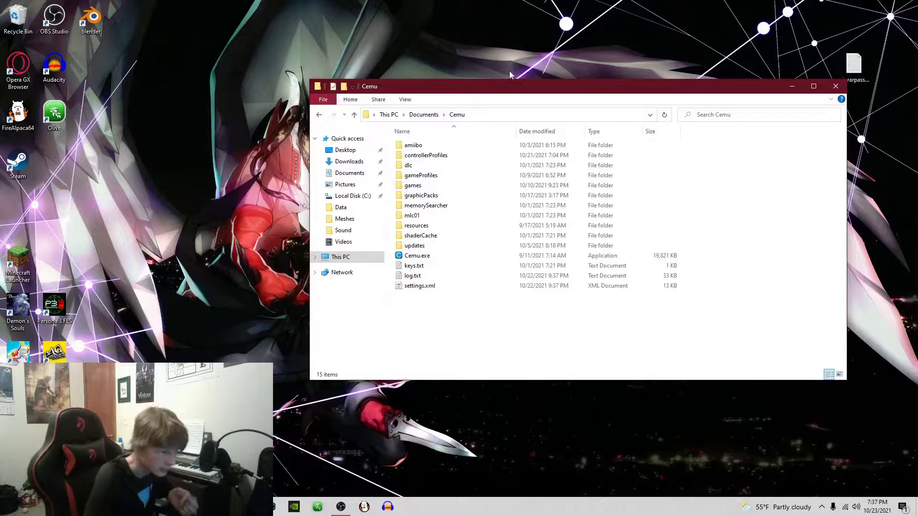
pyautogui.moveTo(507, 94); pyautogui.dragTo(633, 156)
pyautogui.doubleClick(414, 251)
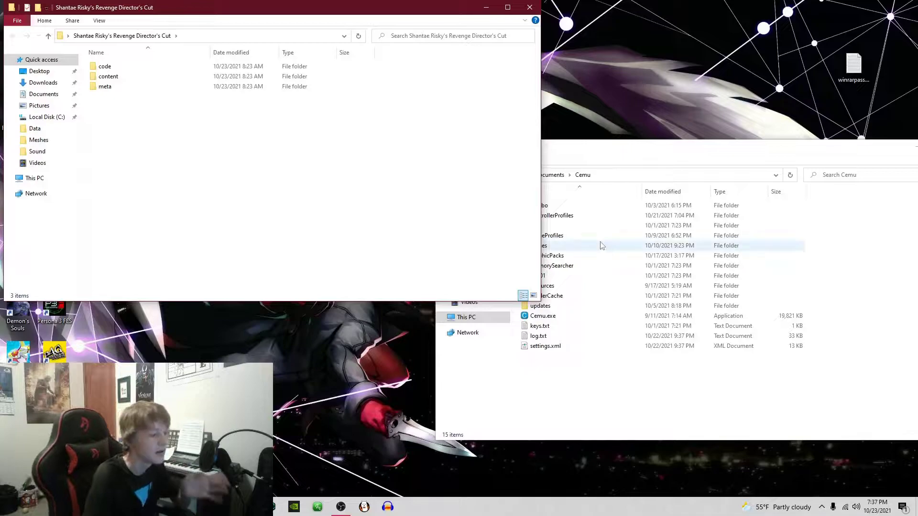
pyautogui.moveTo(151, 100); pyautogui.dragTo(153, 150)
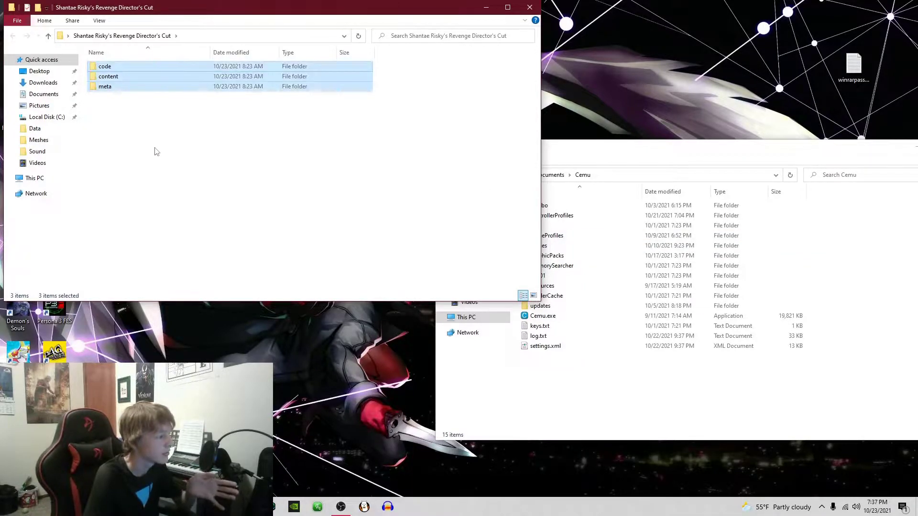
pyautogui.click(154, 150)
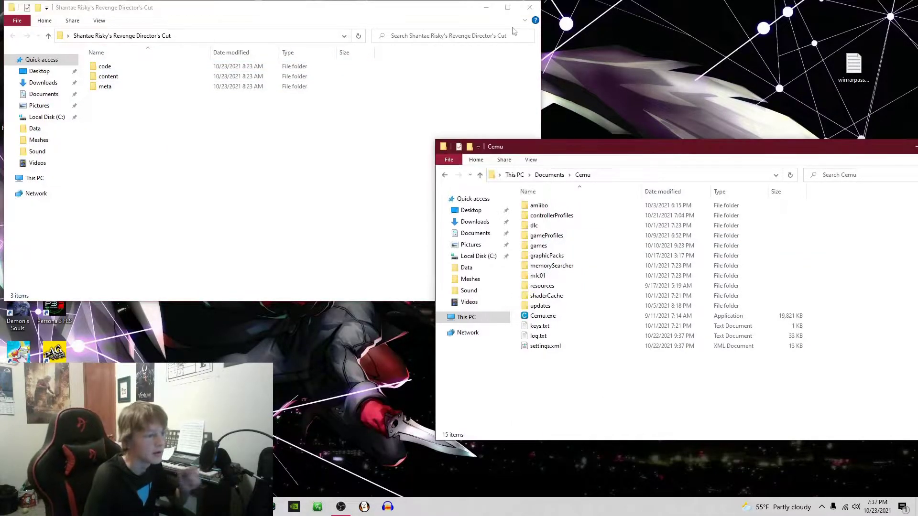
pyautogui.click(537, 7)
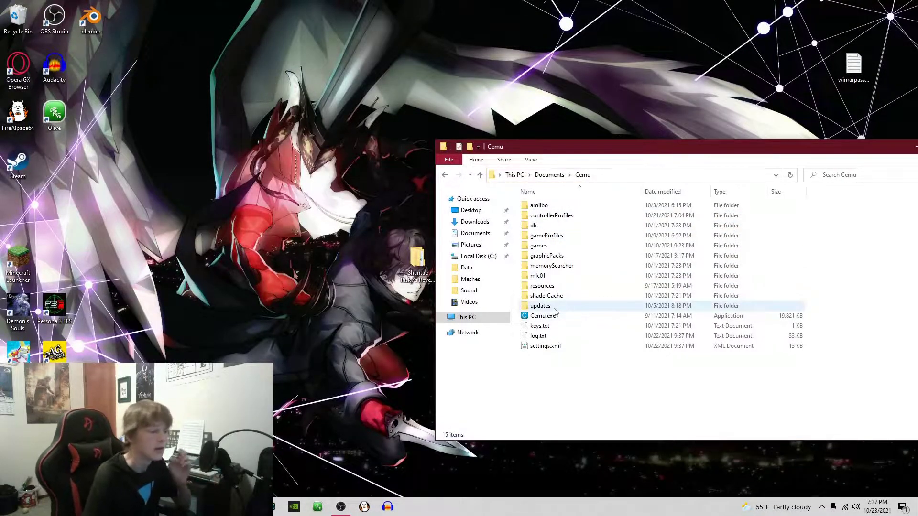
pyautogui.moveTo(407, 281); pyautogui.dragTo(372, 234)
pyautogui.doubleClick(372, 234)
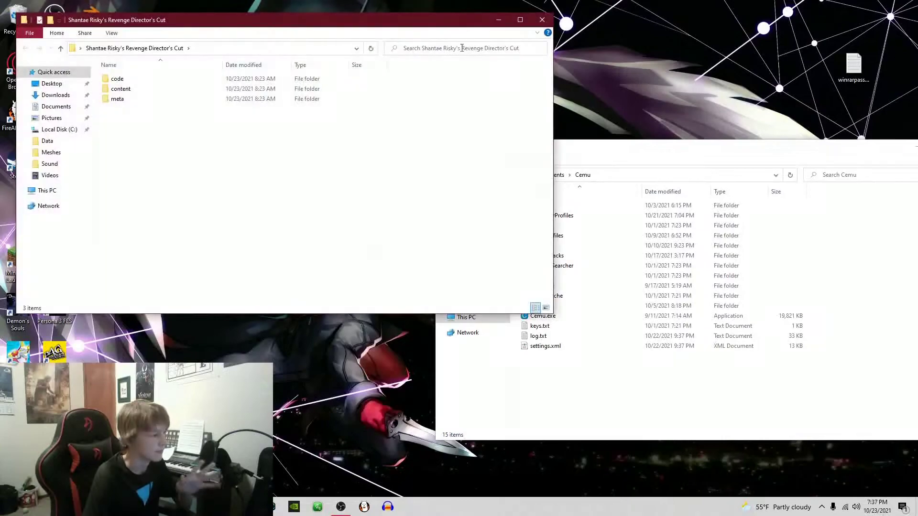
pyautogui.click(543, 20)
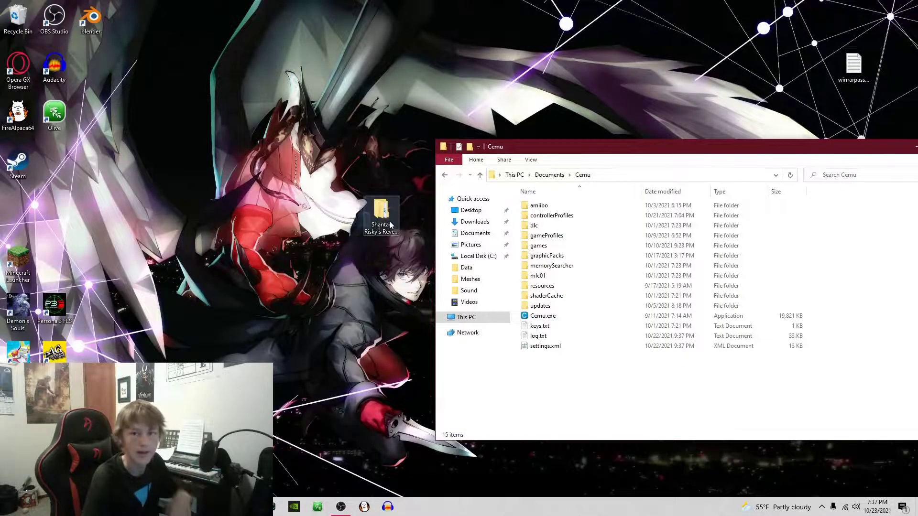
# Step: Move the Shantae Risky's Revenge Director's Cut folder from the desktop into Cemu's games folder and check it there before returning to the Cemu folder
pyautogui.moveTo(390, 225); pyautogui.dragTo(614, 247)
pyautogui.doubleClick(614, 247)
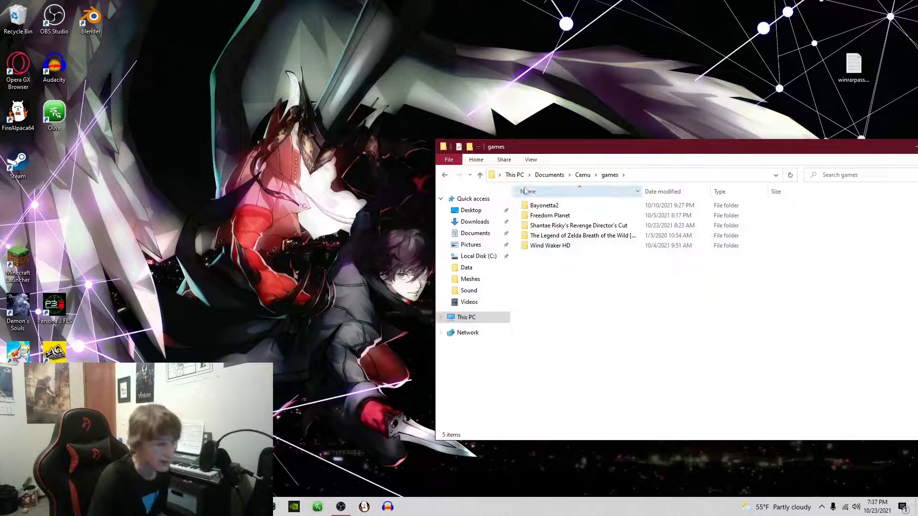
pyautogui.click(582, 175)
# Step: Launch Cemu.exe and start installing a game title, update or DLC
pyautogui.doubleClick(554, 321)
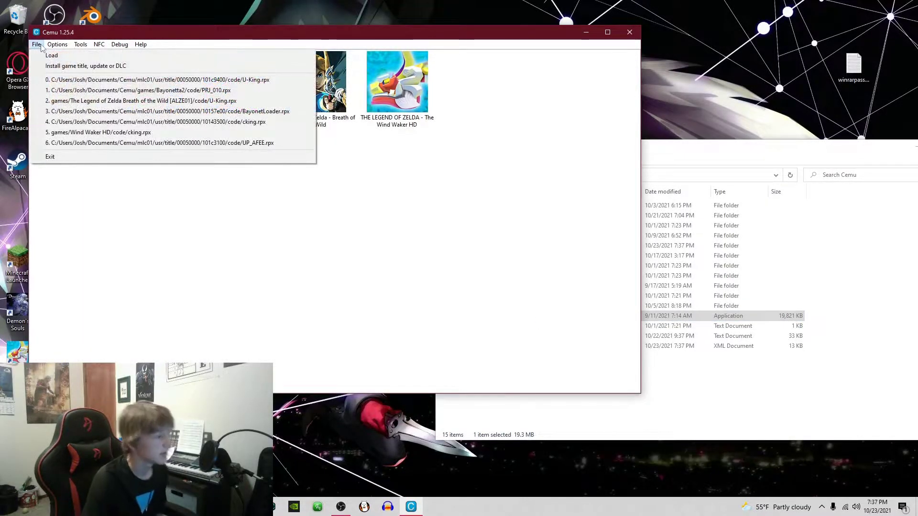
pyautogui.click(56, 44)
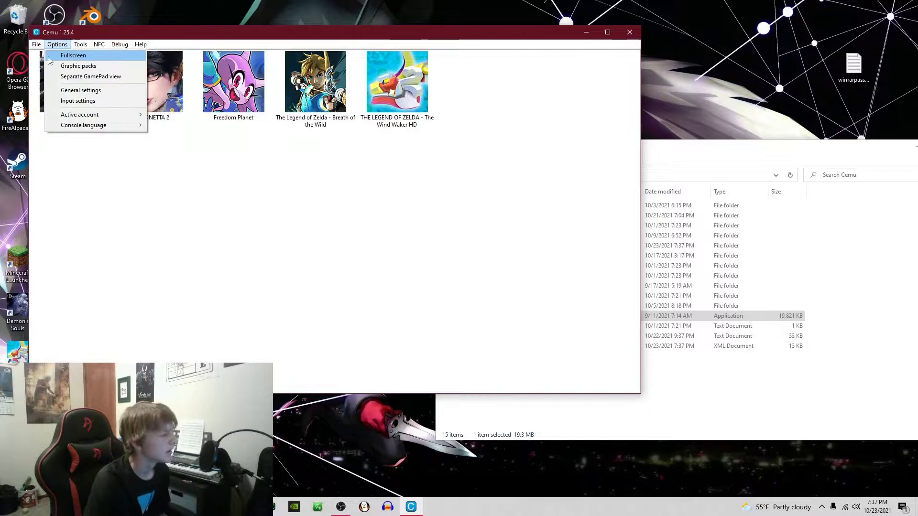
pyautogui.moveTo(36, 45)
pyautogui.click(41, 67)
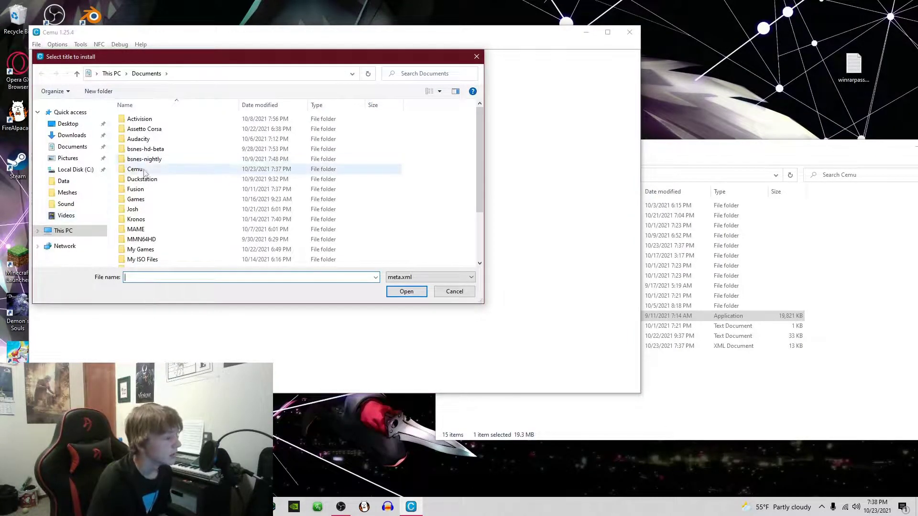
# Step: Install the Shantae title by choosing meta.xml from the meta folder of Shantae Risky's Revenge Director's Cut in Cemu's games folder
pyautogui.doubleClick(134, 169)
pyautogui.doubleClick(150, 159)
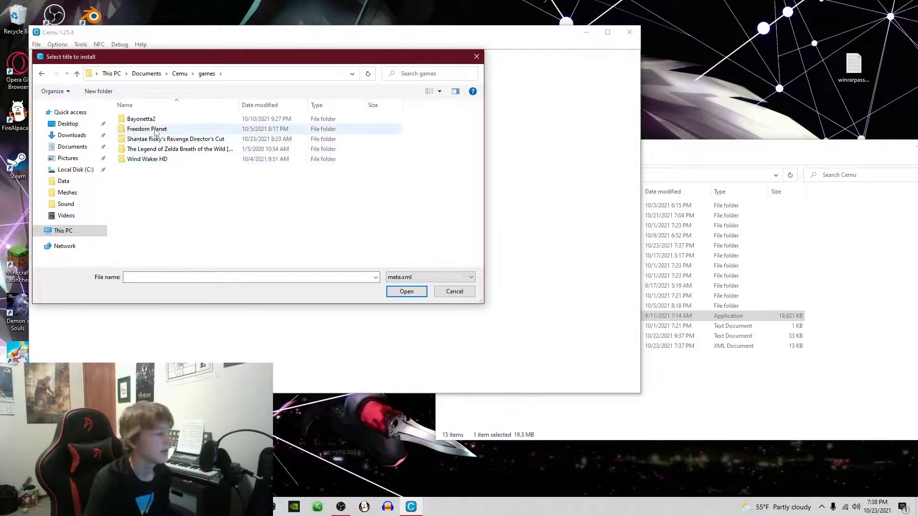
pyautogui.doubleClick(159, 139)
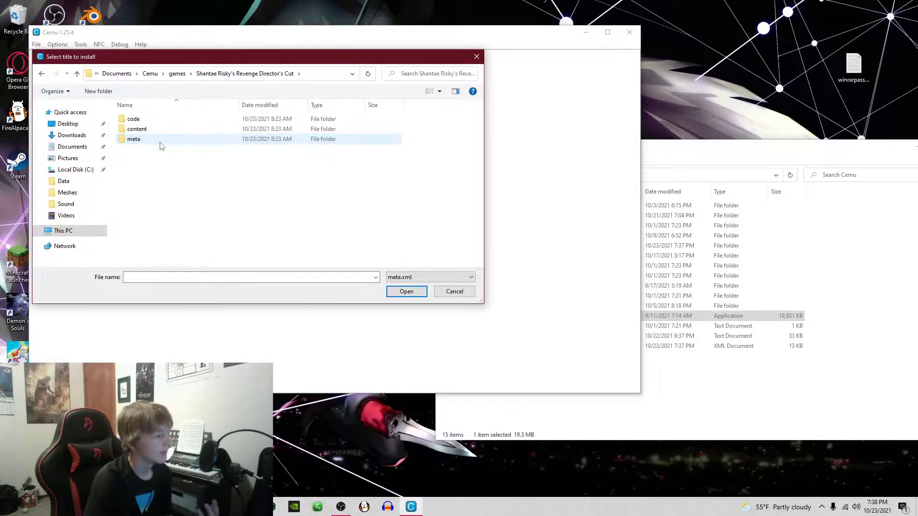
pyautogui.click(161, 139)
pyautogui.doubleClick(161, 139)
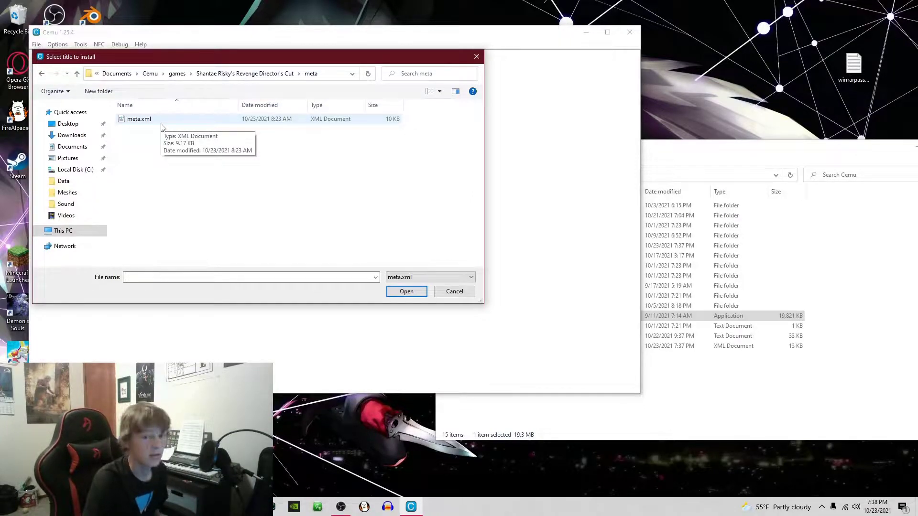
pyautogui.doubleClick(161, 126)
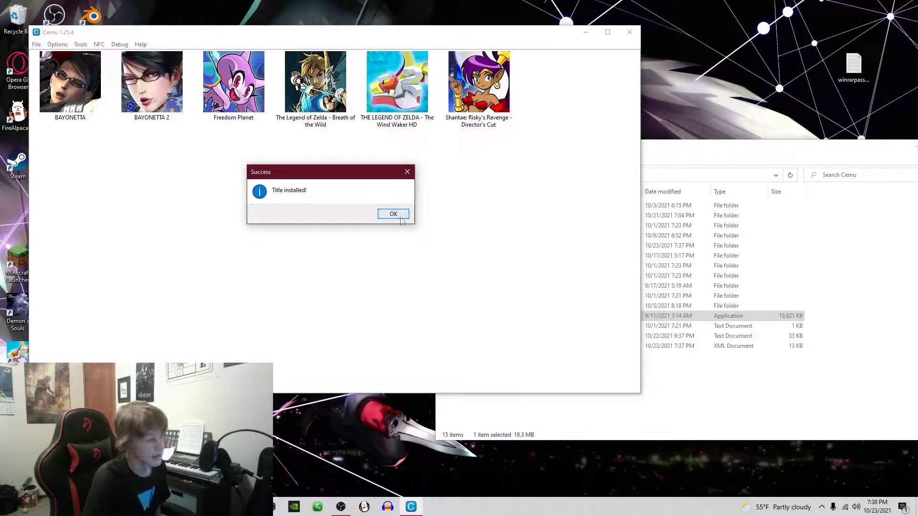
pyautogui.click(401, 216)
# Step: Examine the Freedom Planet folder and the Shantae game's meta and code folders inside Cemu's games folder
pyautogui.click(645, 416)
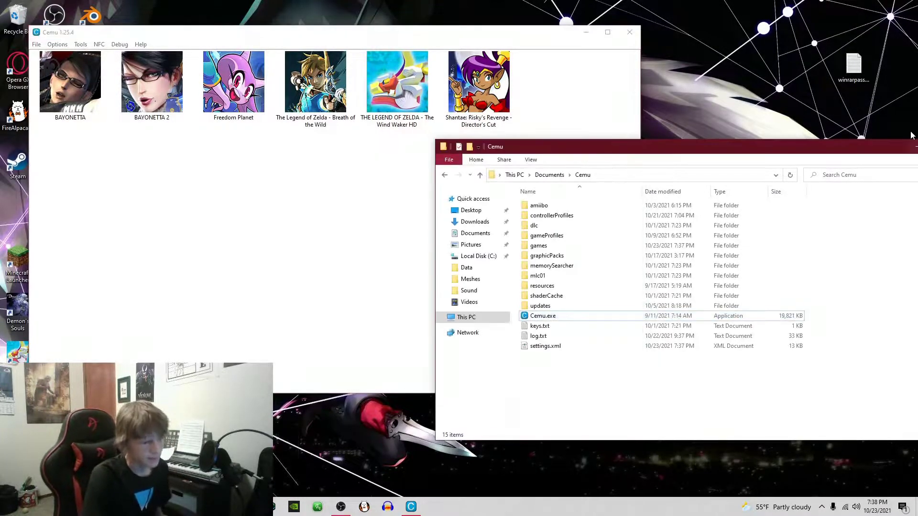
pyautogui.moveTo(771, 140); pyautogui.dragTo(722, 143)
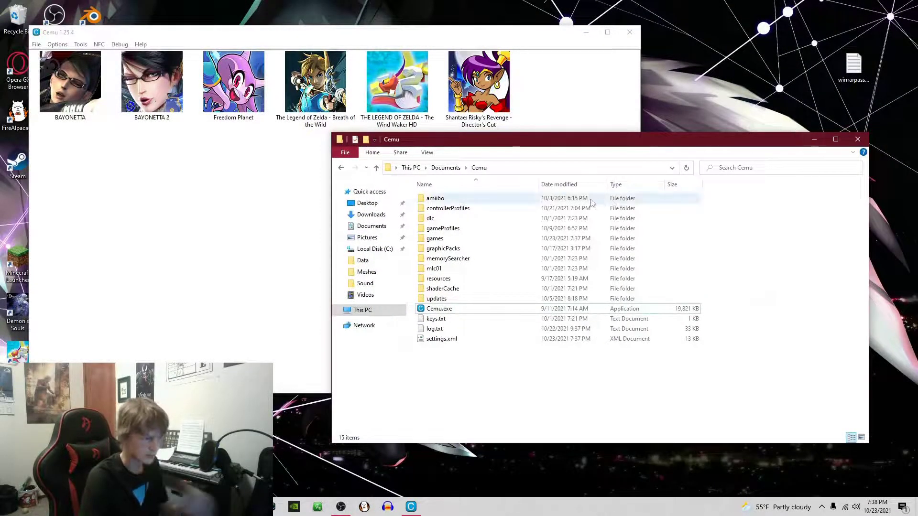
pyautogui.doubleClick(476, 237)
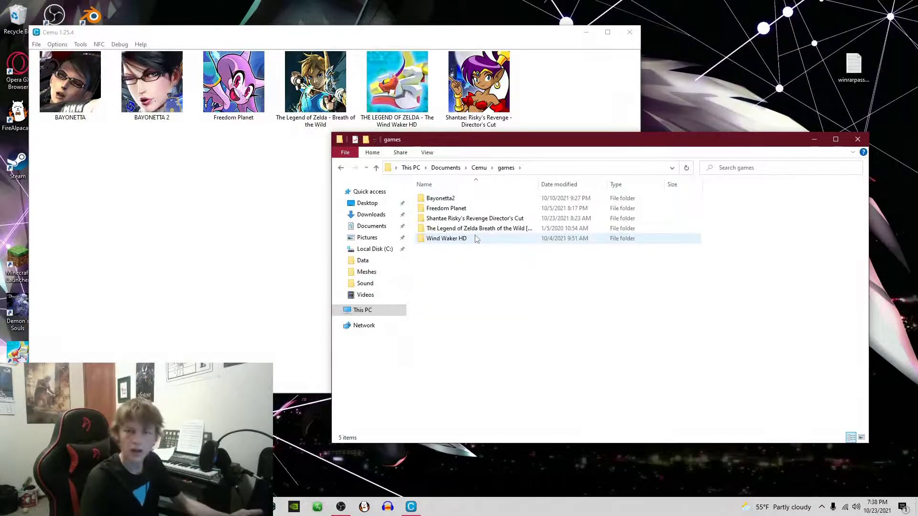
pyautogui.doubleClick(478, 210)
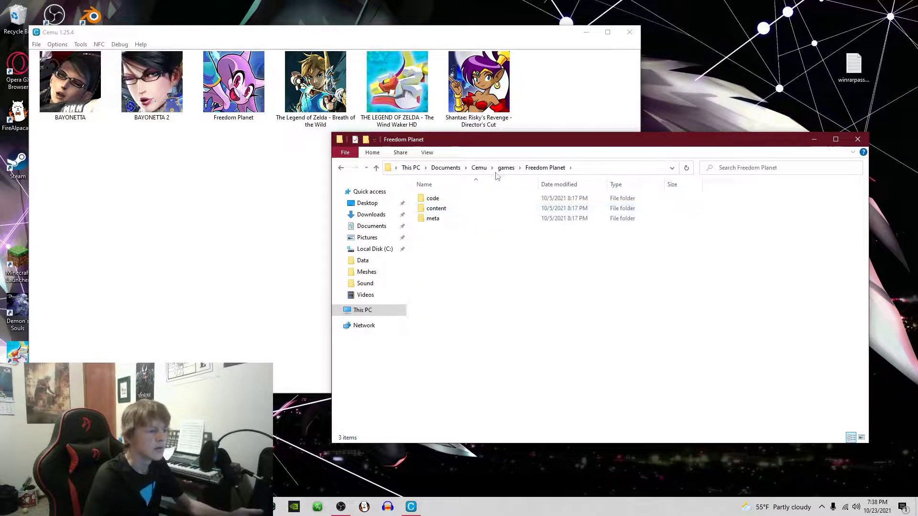
pyautogui.click(503, 169)
pyautogui.doubleClick(477, 218)
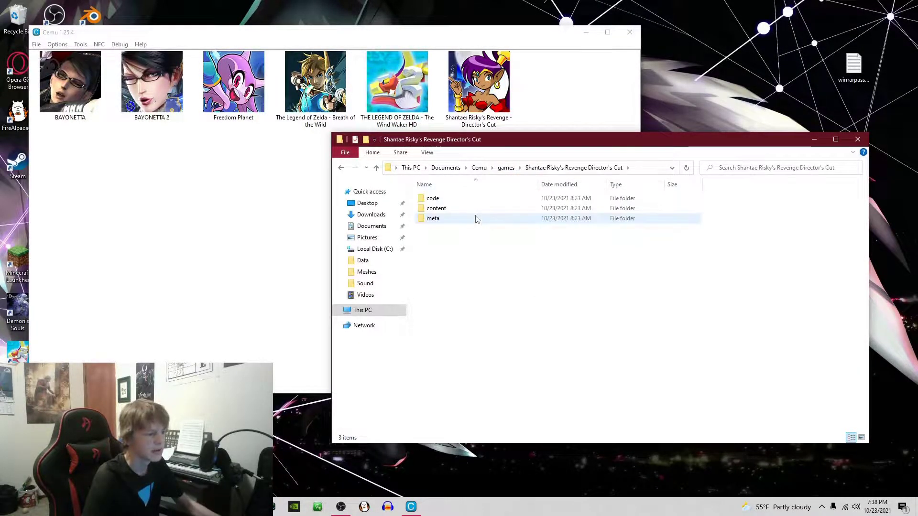
pyautogui.doubleClick(476, 219)
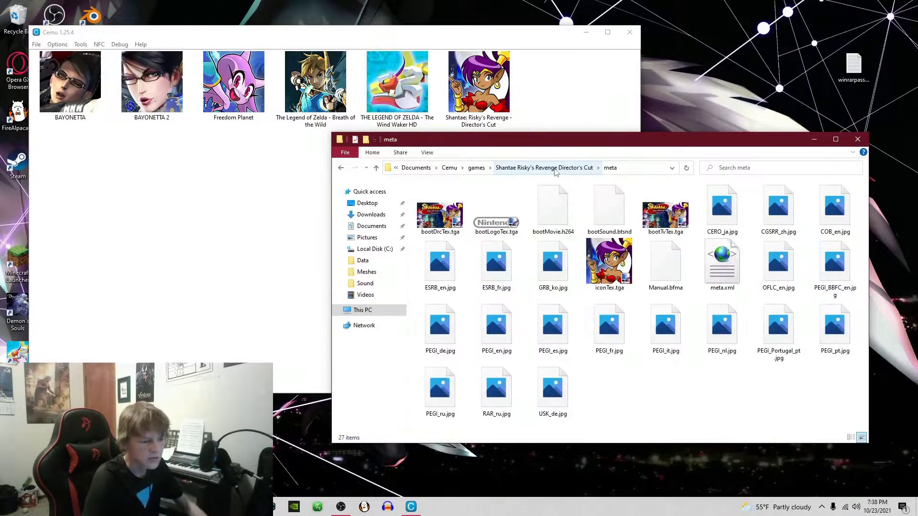
pyautogui.click(555, 169)
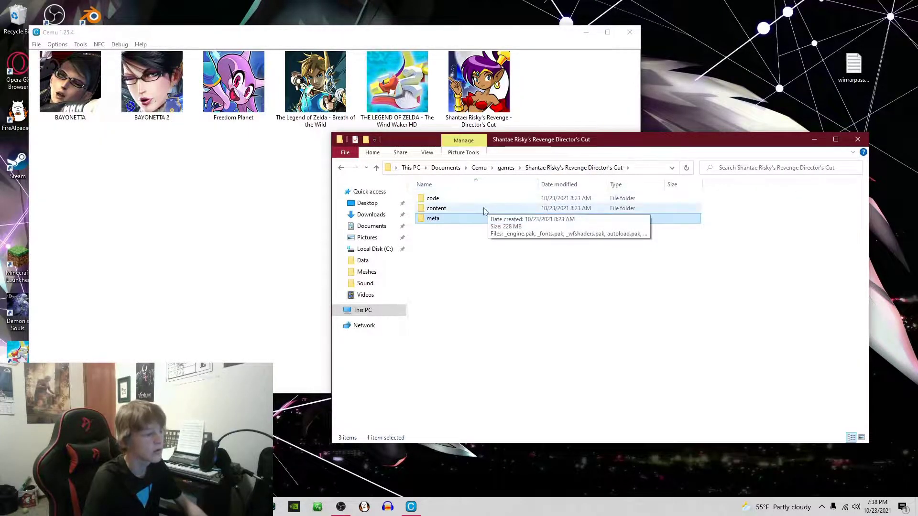
pyautogui.doubleClick(472, 201)
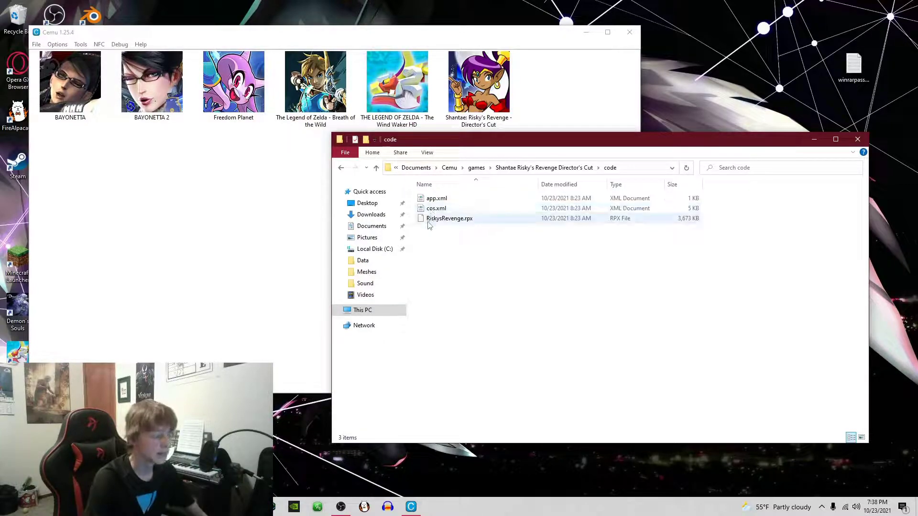
pyautogui.click(476, 168)
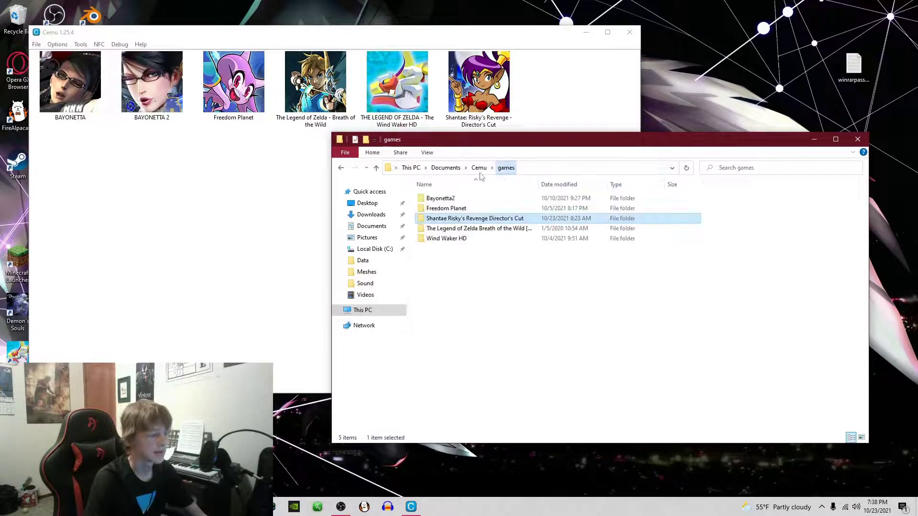
# Step: Examine the code folders of Wind Waker HD, The Legend of Zelda Breath of the Wild and Bayonetta2, ending at the games folder
pyautogui.doubleClick(461, 239)
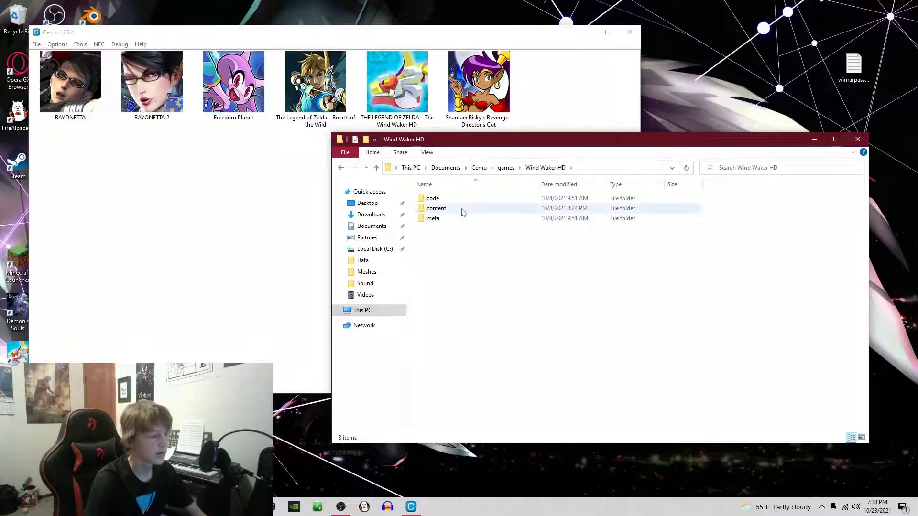
pyautogui.doubleClick(461, 198)
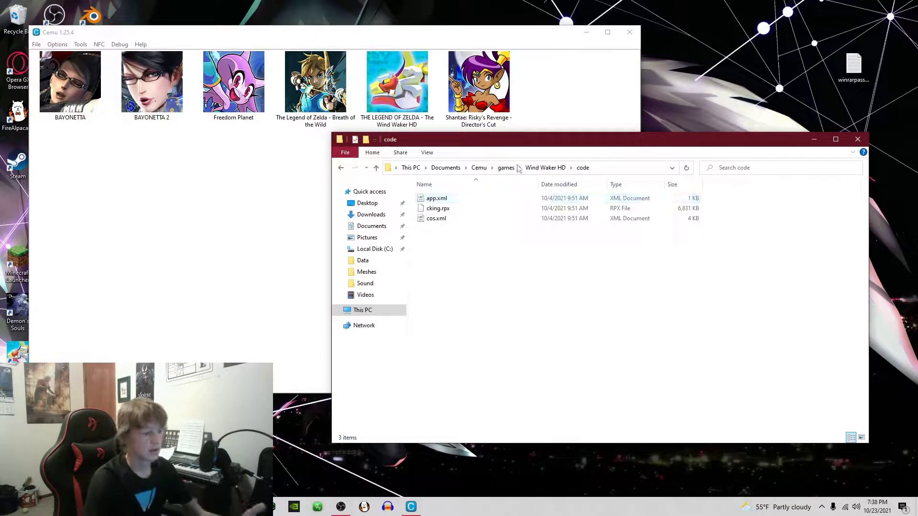
pyautogui.click(506, 167)
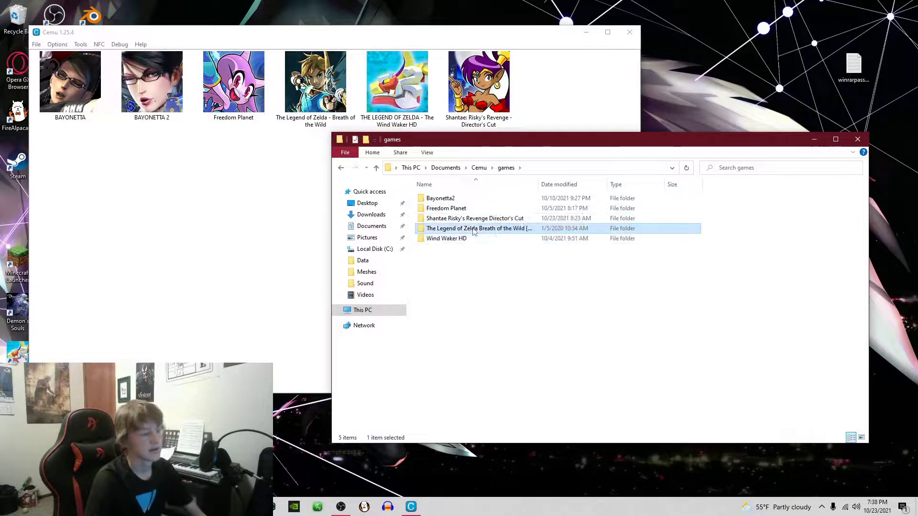
pyautogui.doubleClick(478, 228)
pyautogui.doubleClick(456, 199)
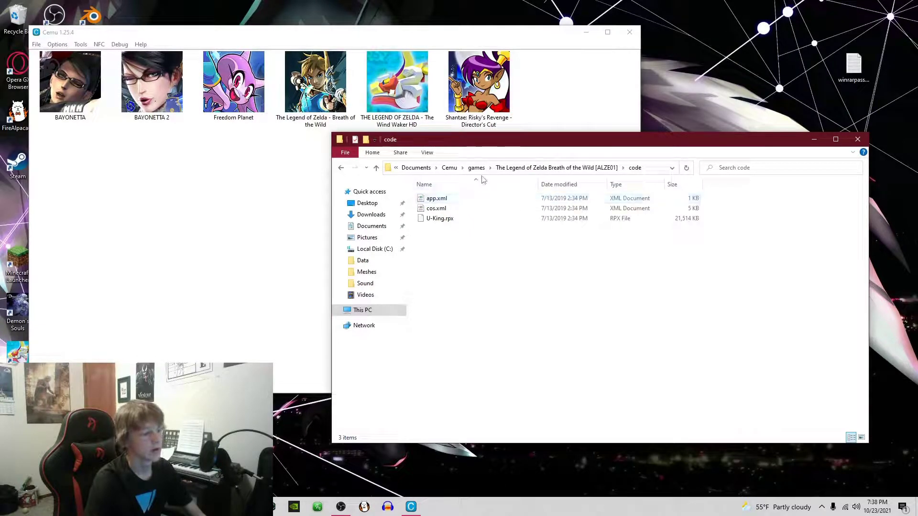
pyautogui.click(476, 168)
pyautogui.click(461, 199)
pyautogui.doubleClick(461, 198)
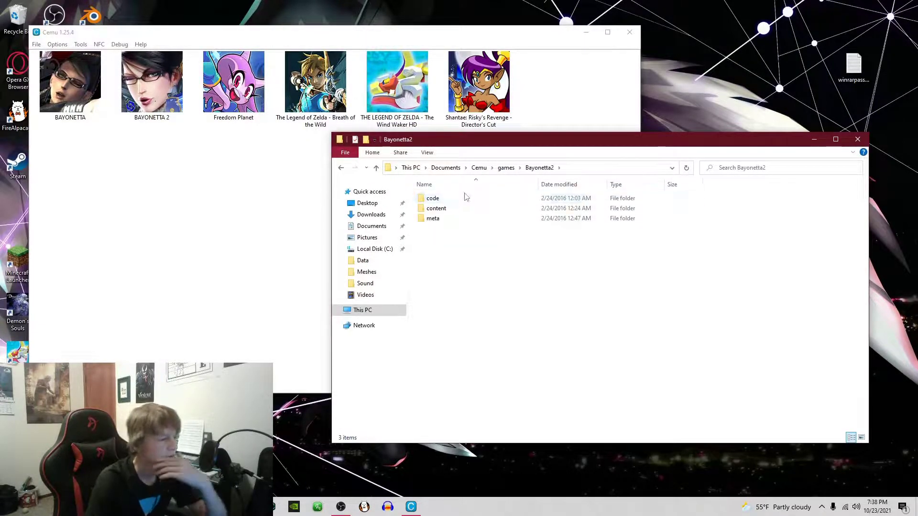
pyautogui.doubleClick(461, 200)
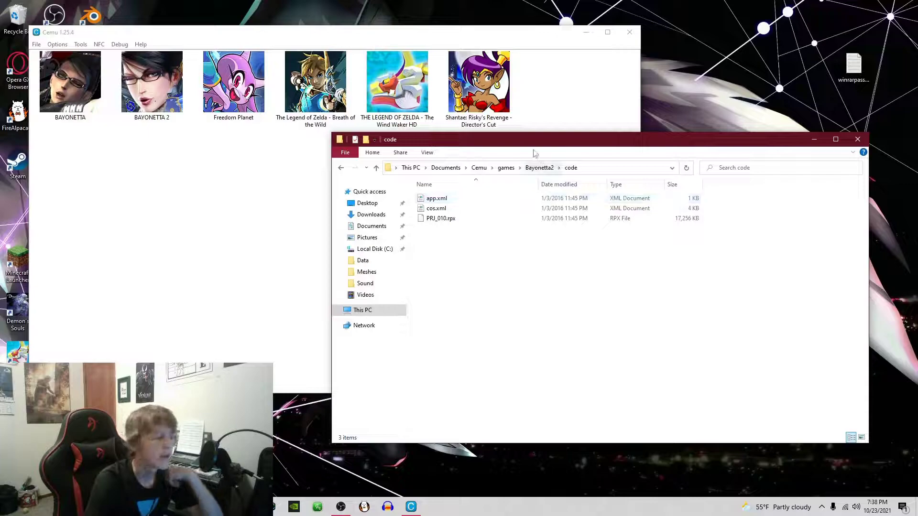
pyautogui.click(506, 168)
# Step: Check the Freedom Planet folder, and open the code folder of Shantae Risky's Revenge Director's Cut
pyautogui.doubleClick(466, 208)
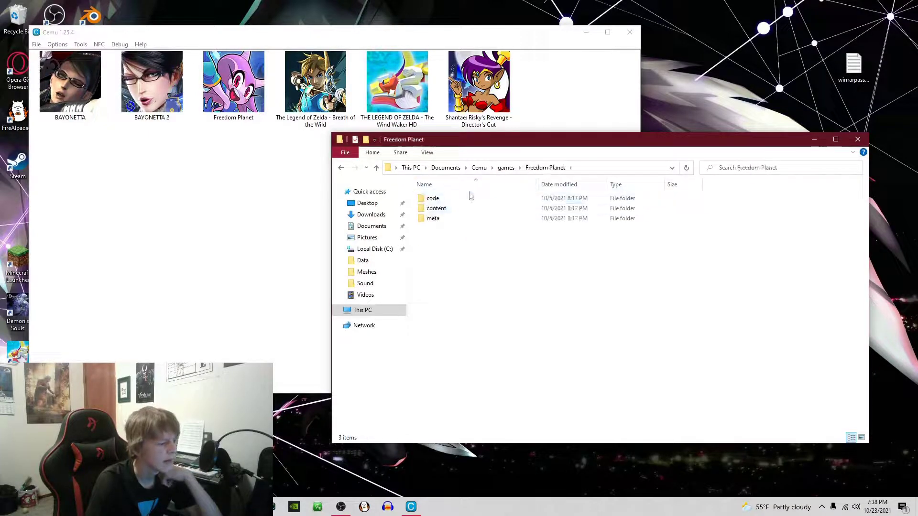
pyautogui.click(506, 168)
pyautogui.doubleClick(478, 218)
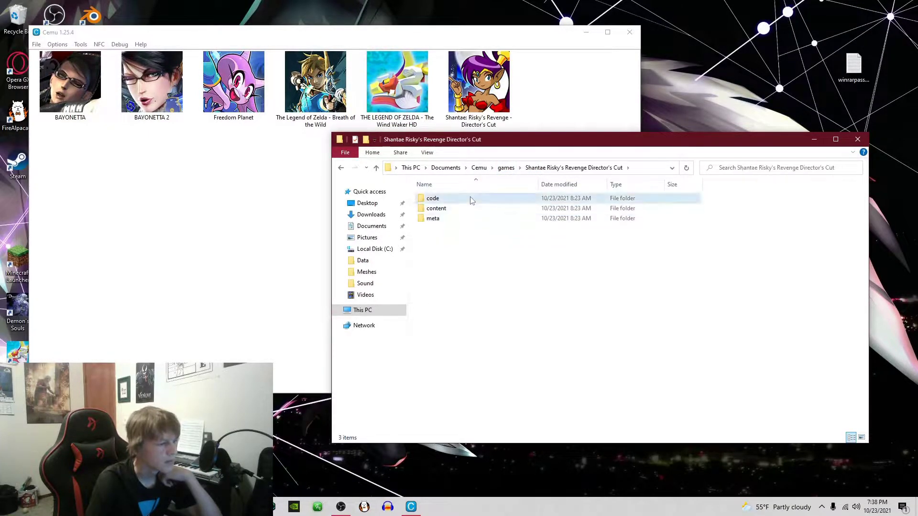
pyautogui.doubleClick(472, 199)
# Step: Switch to Steam and add Cemu.exe from the Documents\Cemu folder to the library as a non-Steam game
pyautogui.rightClick(247, 507)
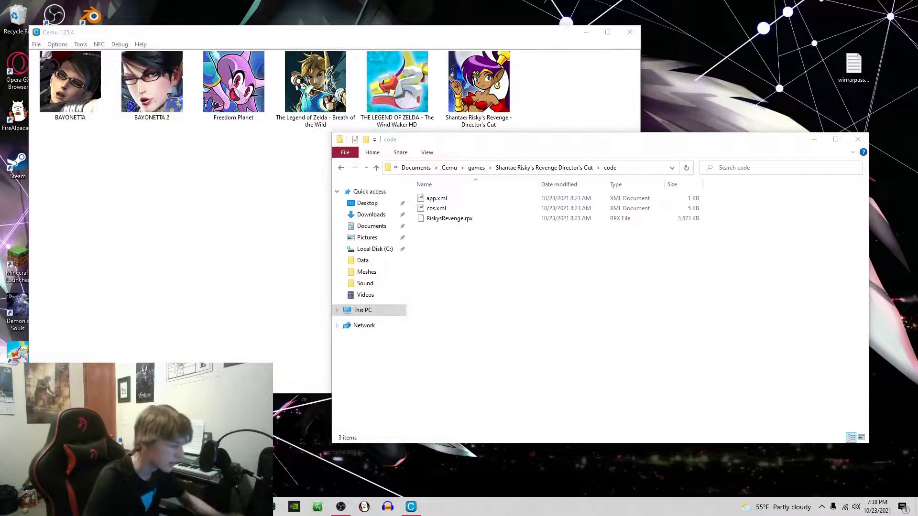
pyautogui.click(214, 327)
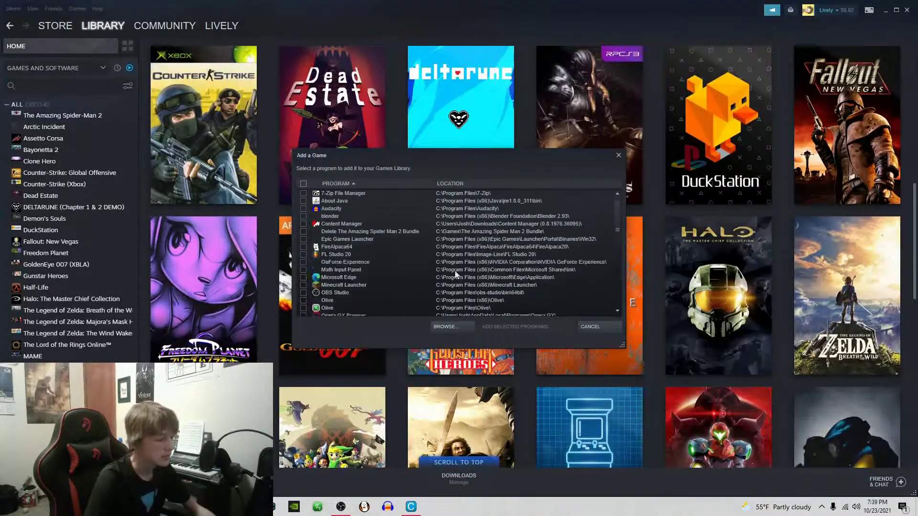
pyautogui.scroll(-5, 432, 278)
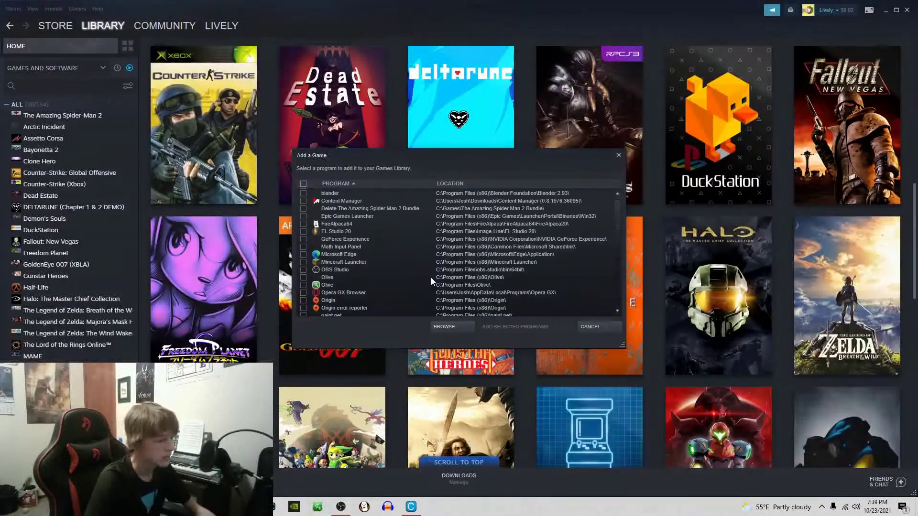
pyautogui.scroll(5, 428, 271)
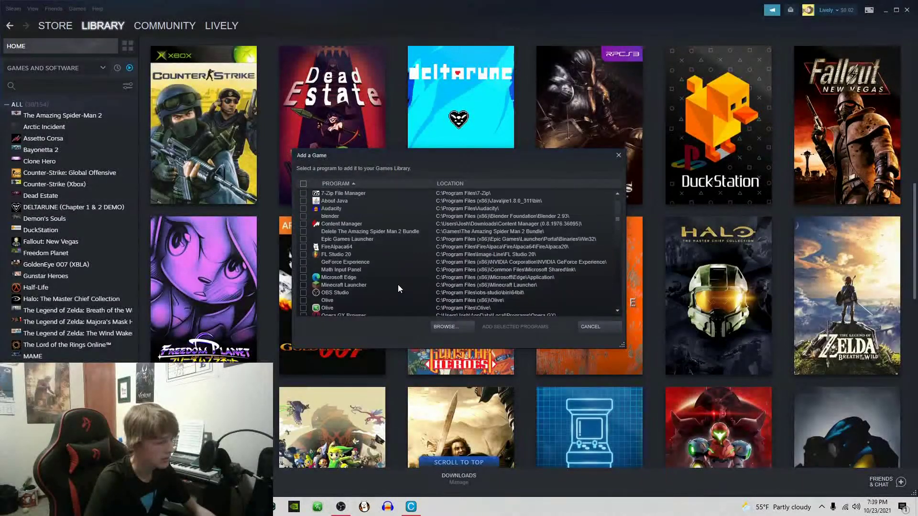
pyautogui.click(447, 327)
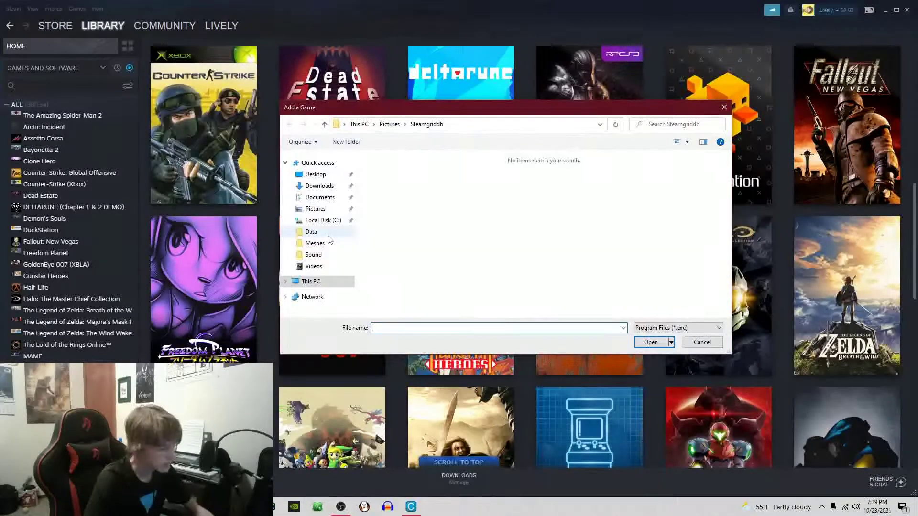
pyautogui.click(319, 197)
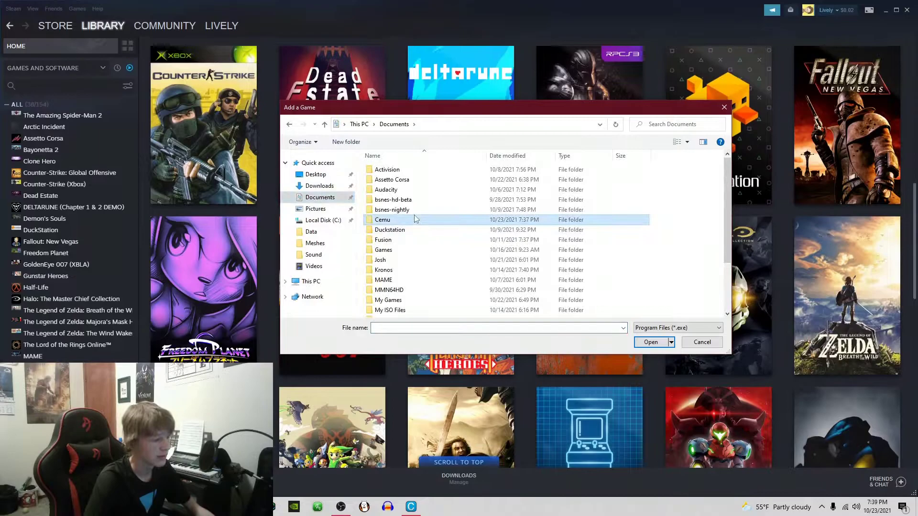
pyautogui.doubleClick(392, 220)
pyautogui.doubleClick(398, 281)
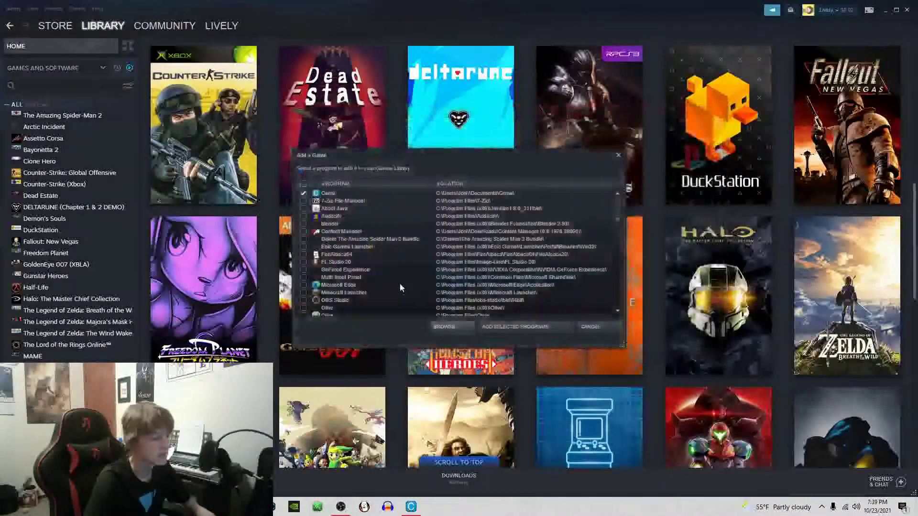
pyautogui.click(543, 325)
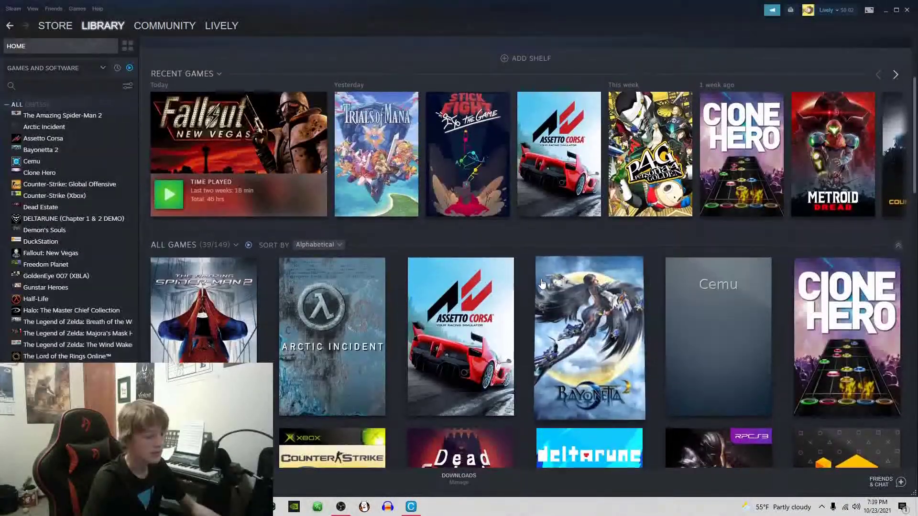
# Step: Open the properties of the Cemu library entry and rename the shortcut to Shantae Risky's Revenge Director's Cut
pyautogui.scroll(-1, 542, 284)
pyautogui.click(765, 263)
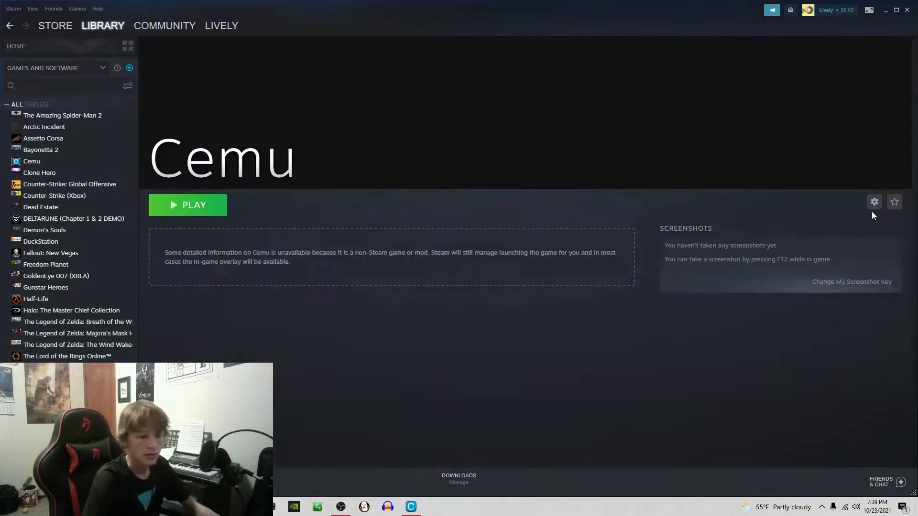
pyautogui.click(875, 209)
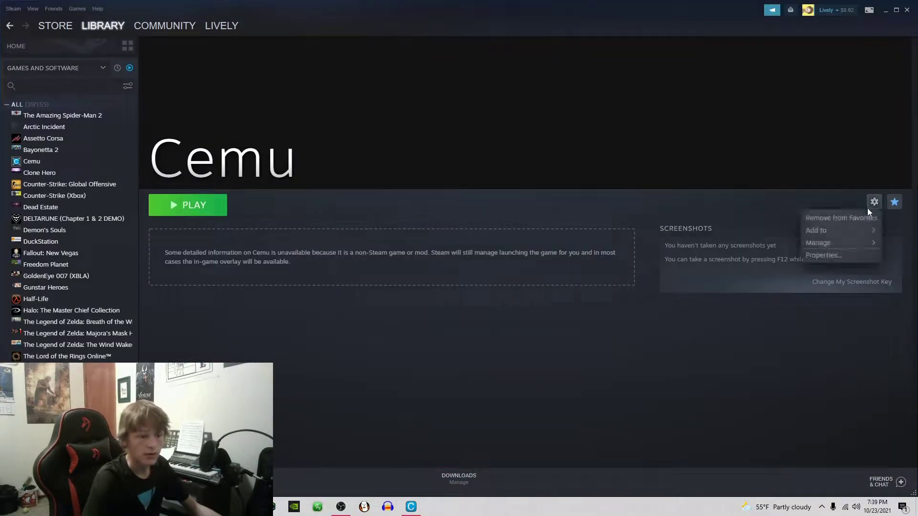
pyautogui.click(841, 254)
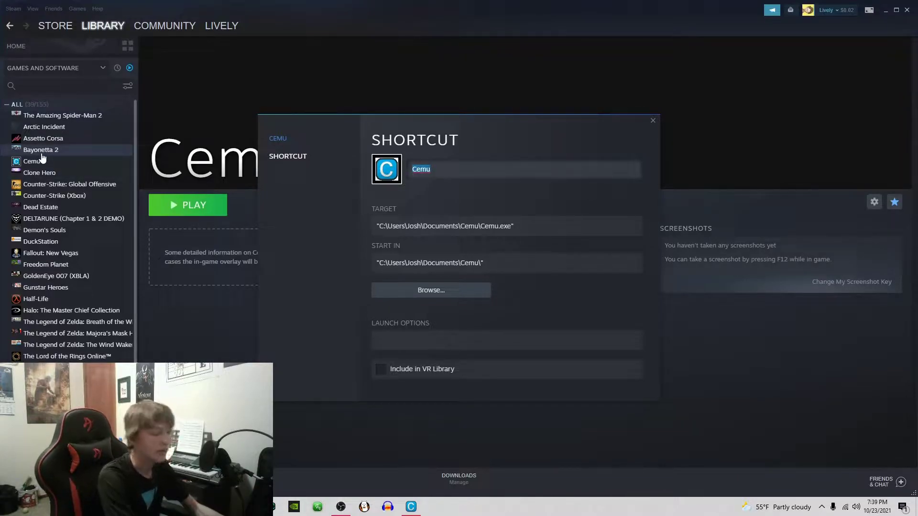
pyautogui.write('Shan')
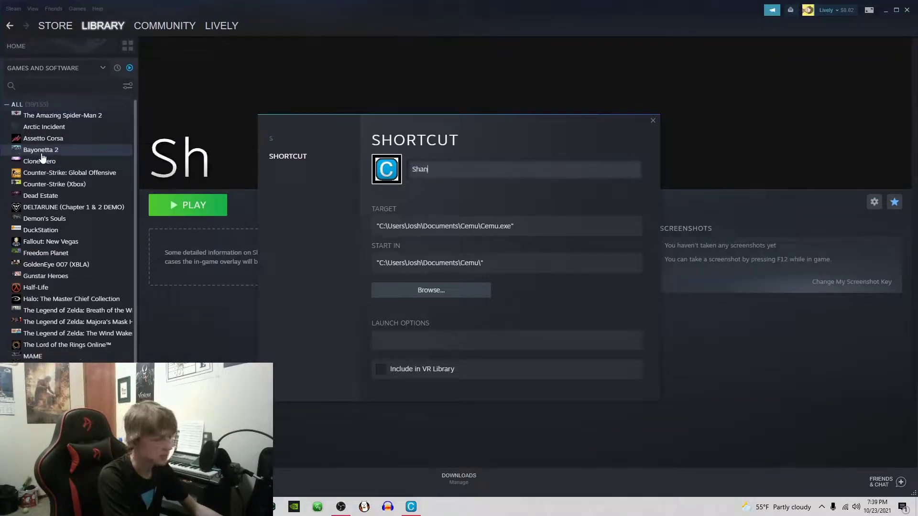
pyautogui.write('tae Ris')
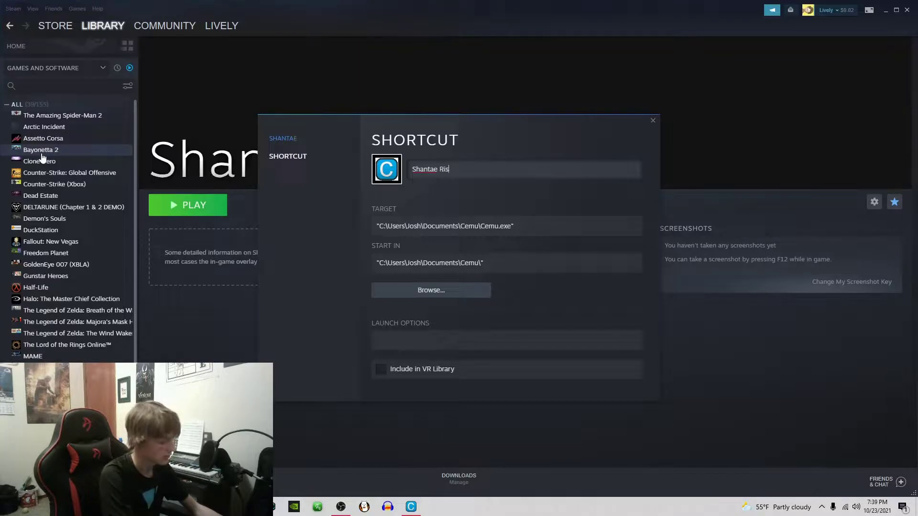
pyautogui.write("ky's Revenge")
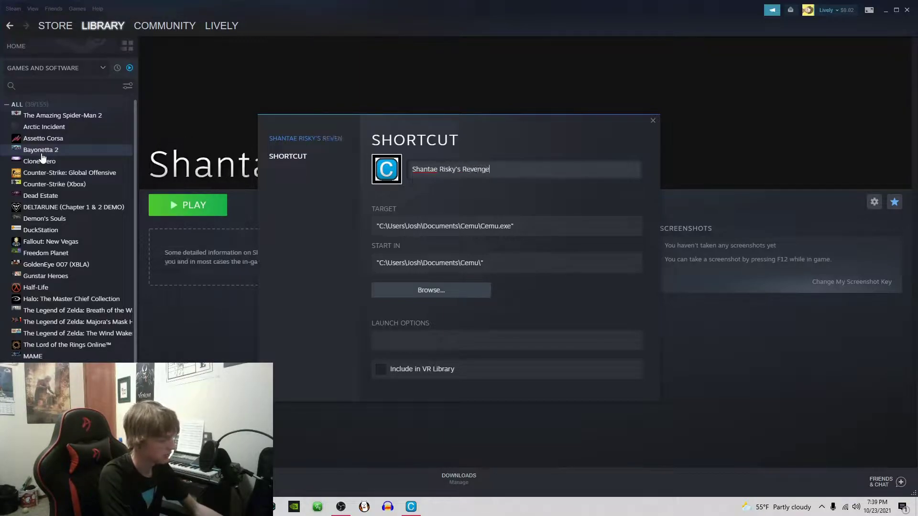
pyautogui.write(" Director's Cut")
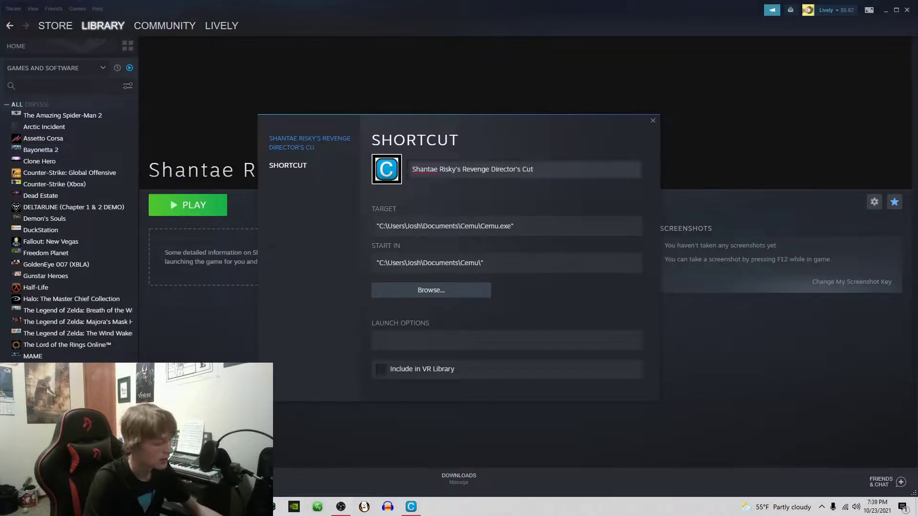
# Step: Switch to File Explorer and copy the path section games\Shantae Risky's Revenge Director's Cut\code from the code folder's address
pyautogui.hotkey('alt', 'Tab')
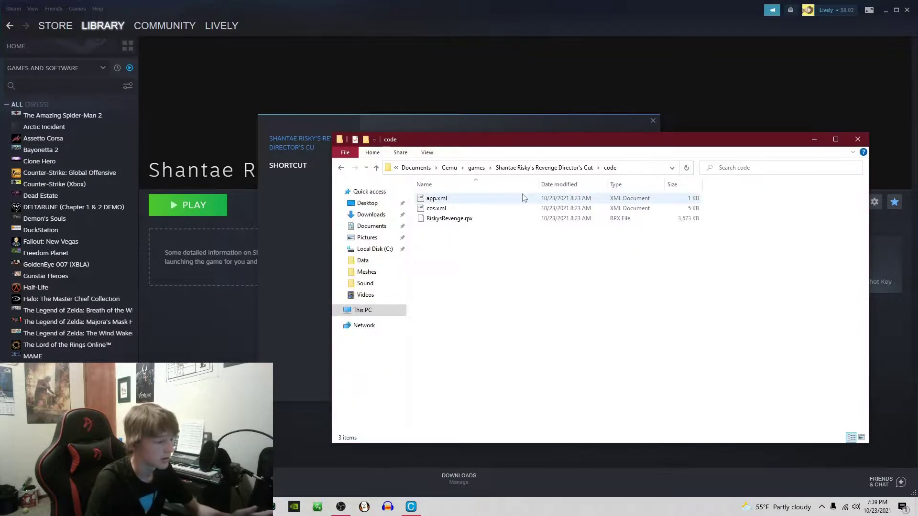
pyautogui.click(610, 167)
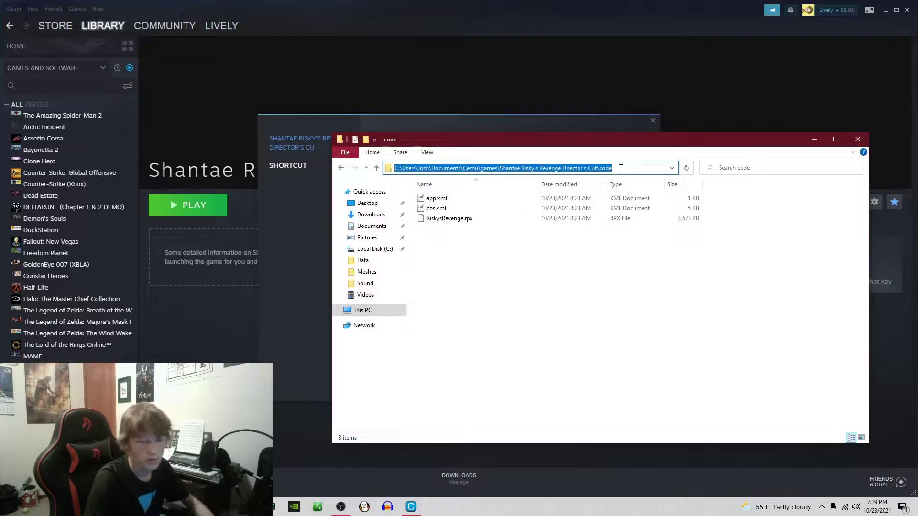
pyautogui.click(587, 122)
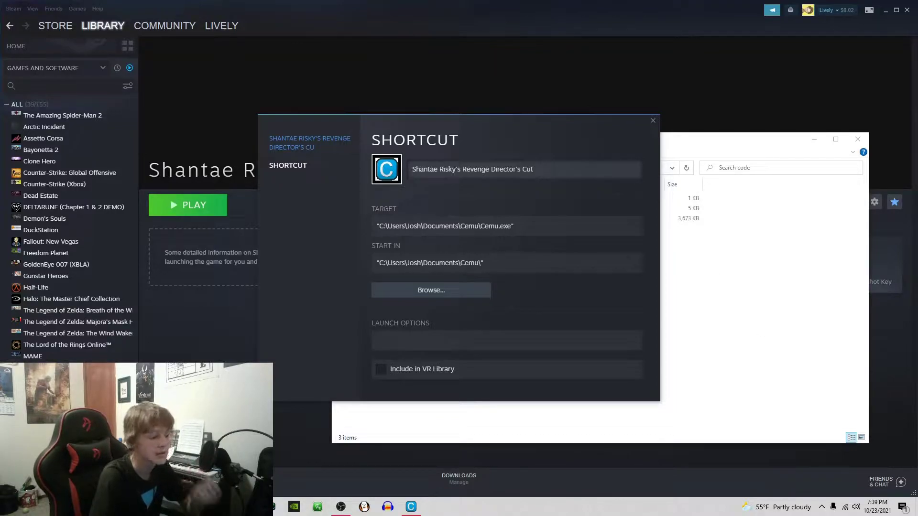
pyautogui.moveTo(511, 226); pyautogui.dragTo(468, 226)
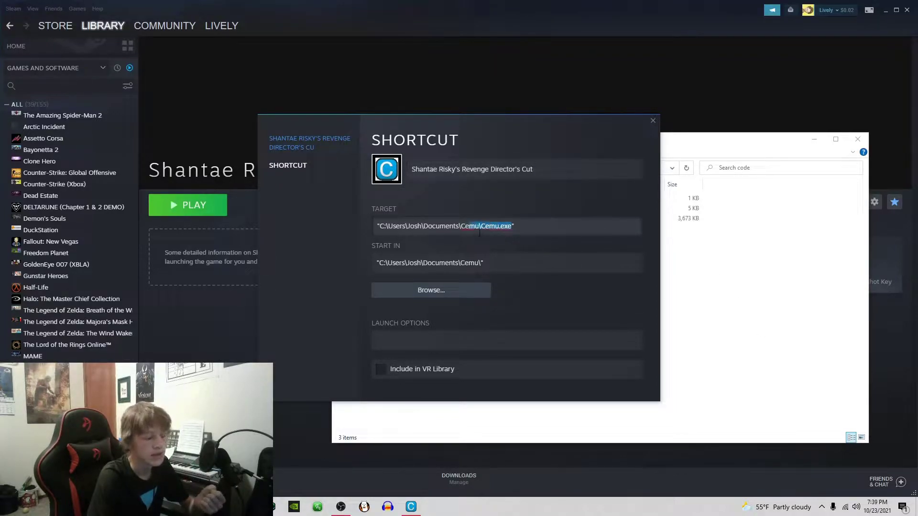
pyautogui.click(739, 320)
pyautogui.click(622, 169)
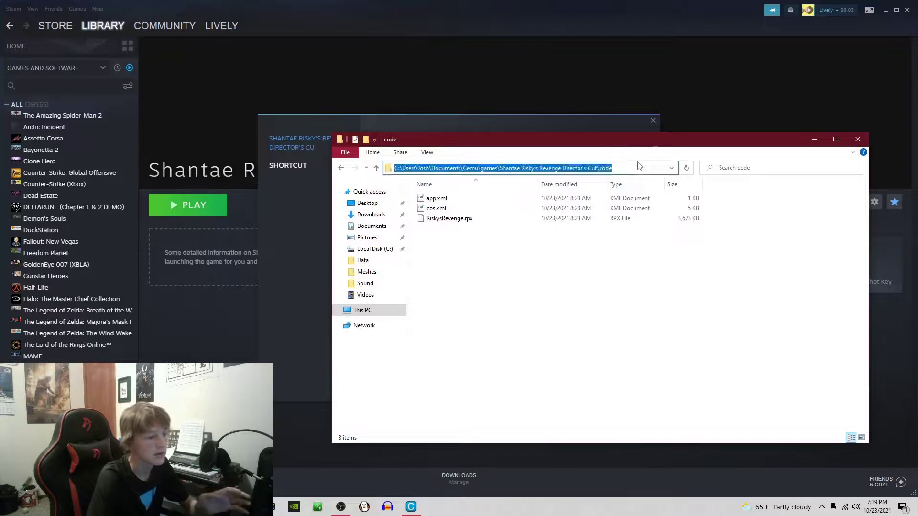
pyautogui.moveTo(619, 170); pyautogui.dragTo(487, 170)
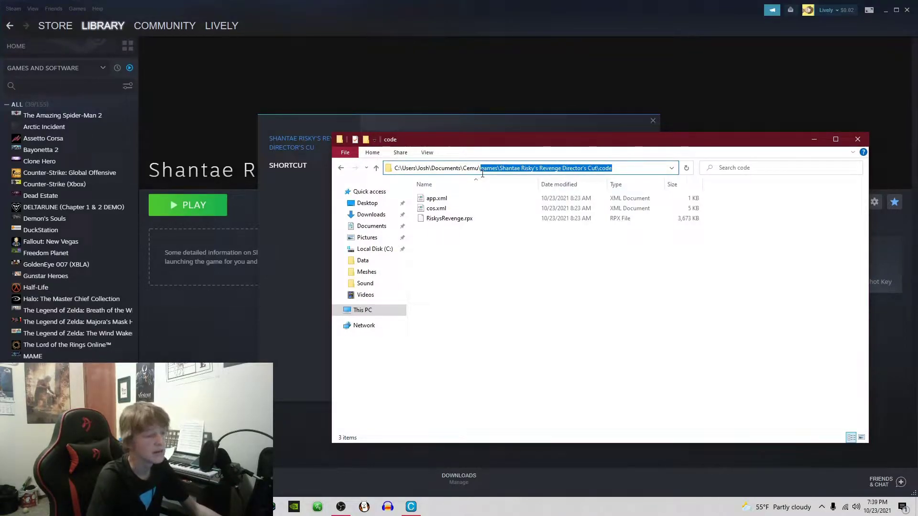
pyautogui.moveTo(483, 173); pyautogui.dragTo(354, 162)
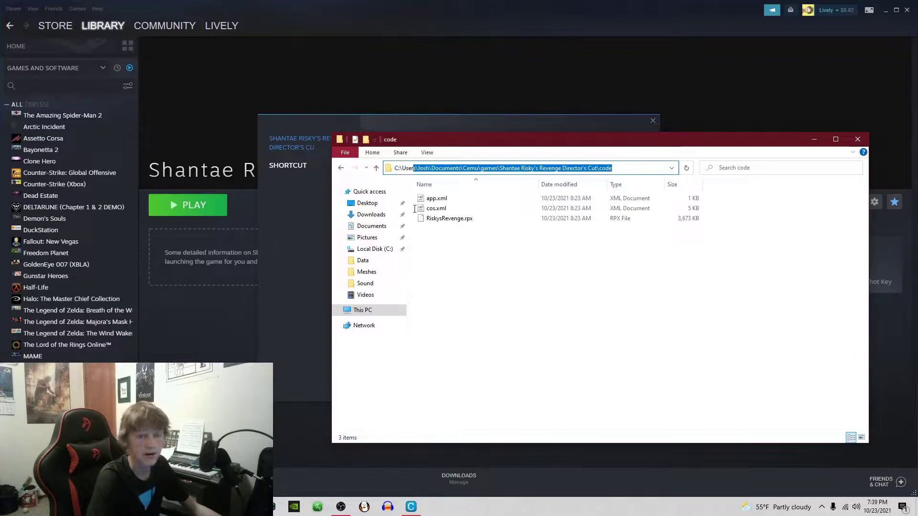
pyautogui.moveTo(415, 209); pyautogui.dragTo(478, 188)
pyautogui.hotkey('ctrl', 'c')
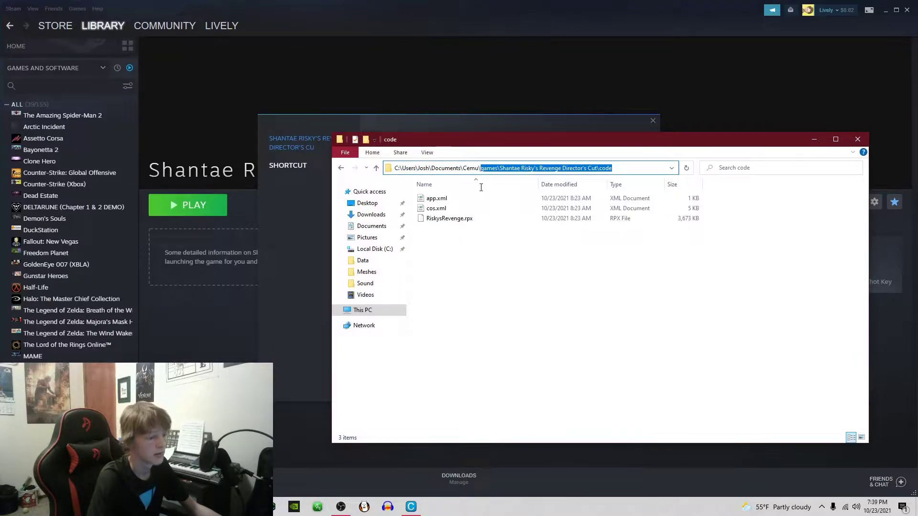
# Step: In the Steam shortcut's target, add an opening quotation mark and the copied path after Cemu.exe, ending with a backslash after code
pyautogui.click(499, 127)
pyautogui.click(549, 218)
pyautogui.write('"')
pyautogui.hotkey('ctrl', 'v')
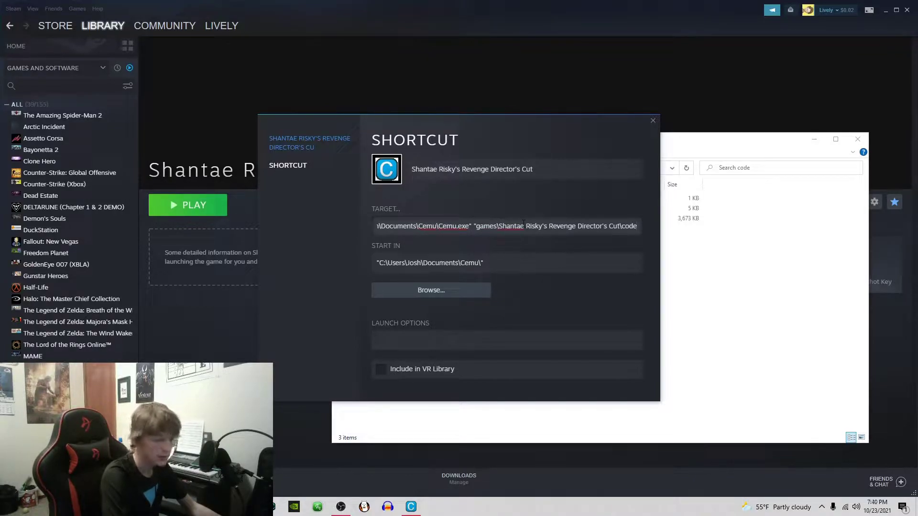
pyautogui.write('\\')
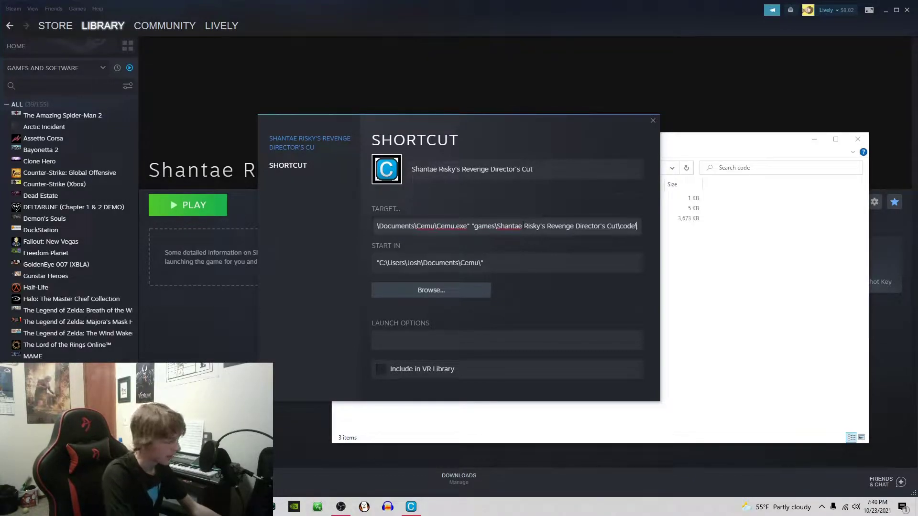
# Step: Copy the file name RiskysRevenge.rpx from the code folder and append it to the end of the Steam shortcut's target
pyautogui.click(808, 230)
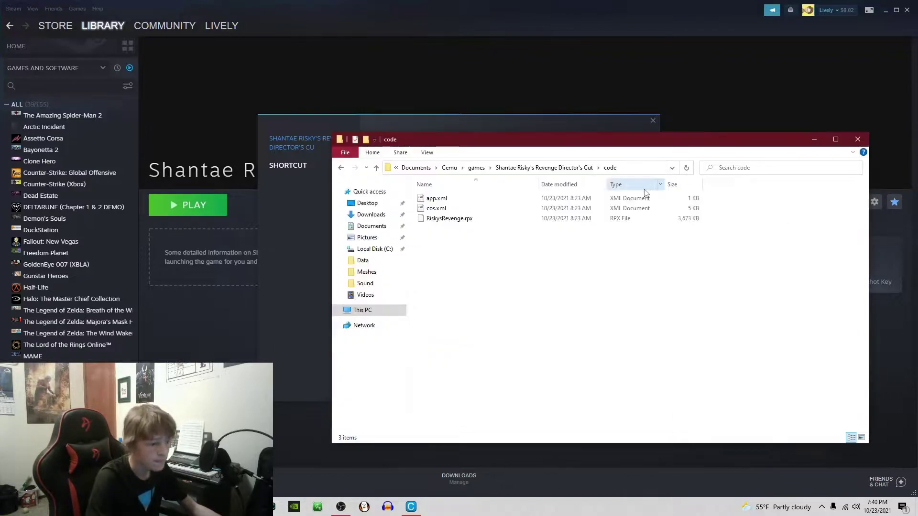
pyautogui.click(544, 219)
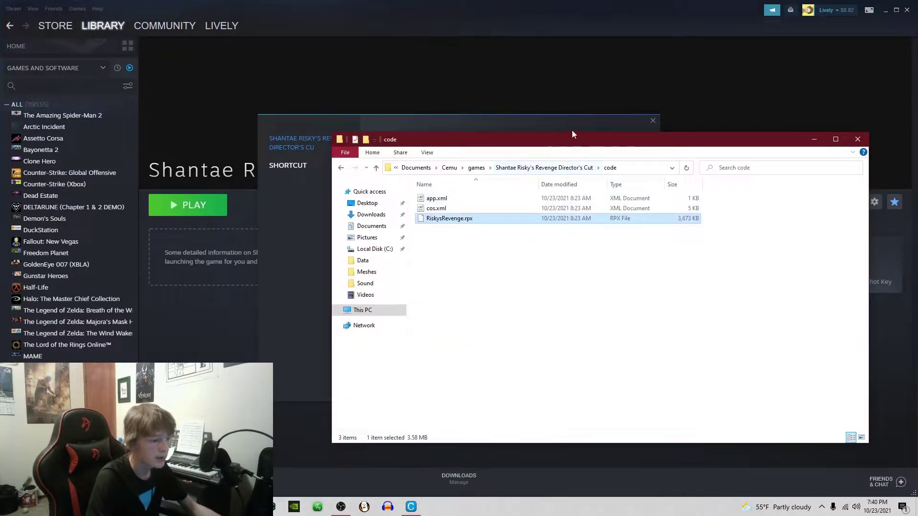
pyautogui.rightClick(547, 222)
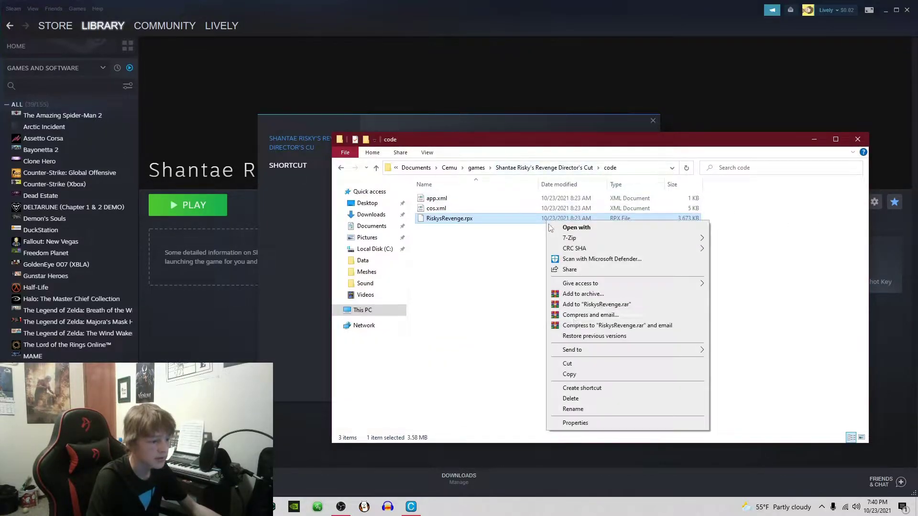
pyautogui.click(573, 410)
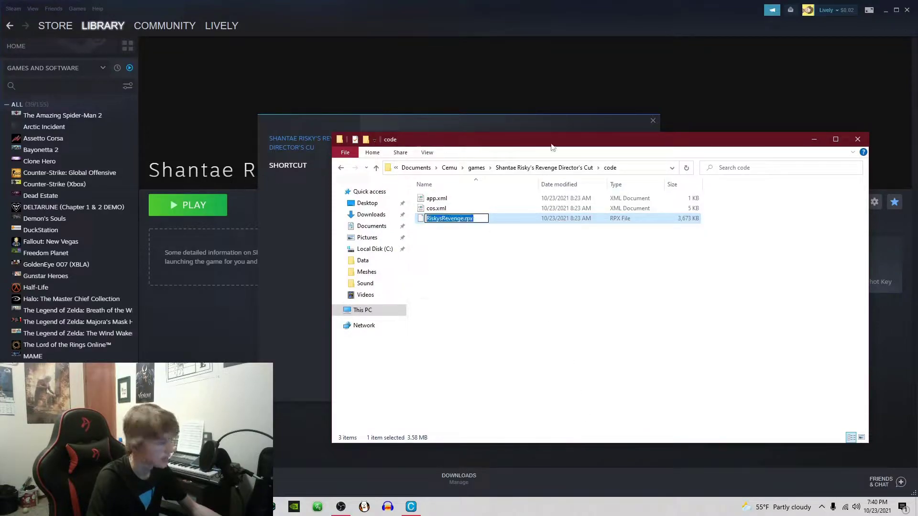
pyautogui.click(546, 125)
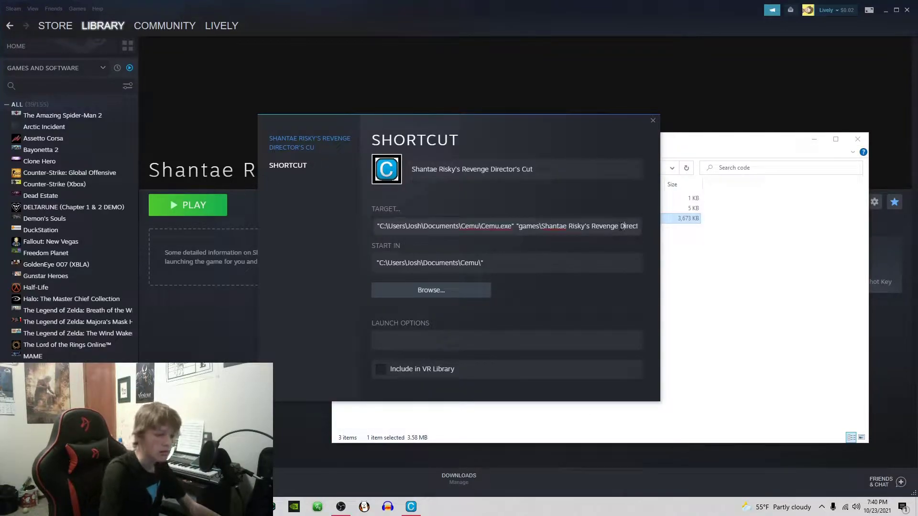
pyautogui.write("or's Cut\\code\\RiskysRevenge.rpx")
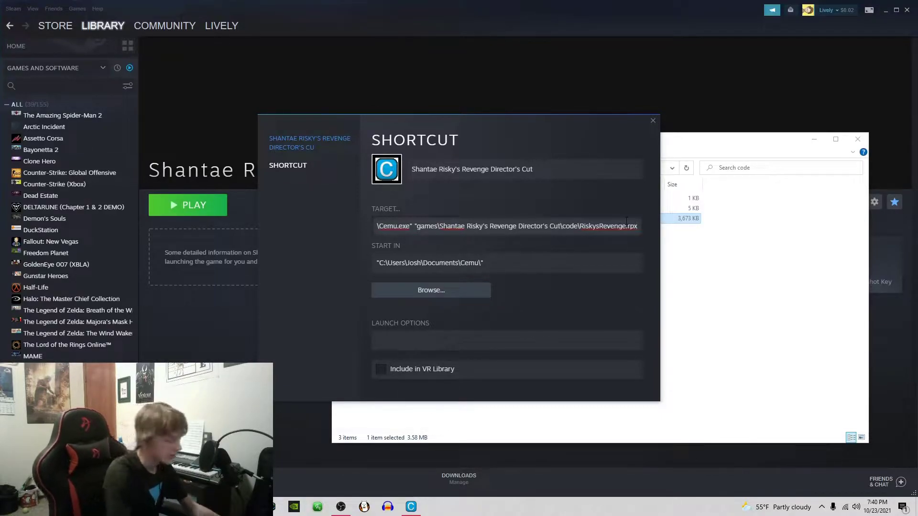
pyautogui.write('"C:\\Users\\Josh\\Documents\\Cemu')
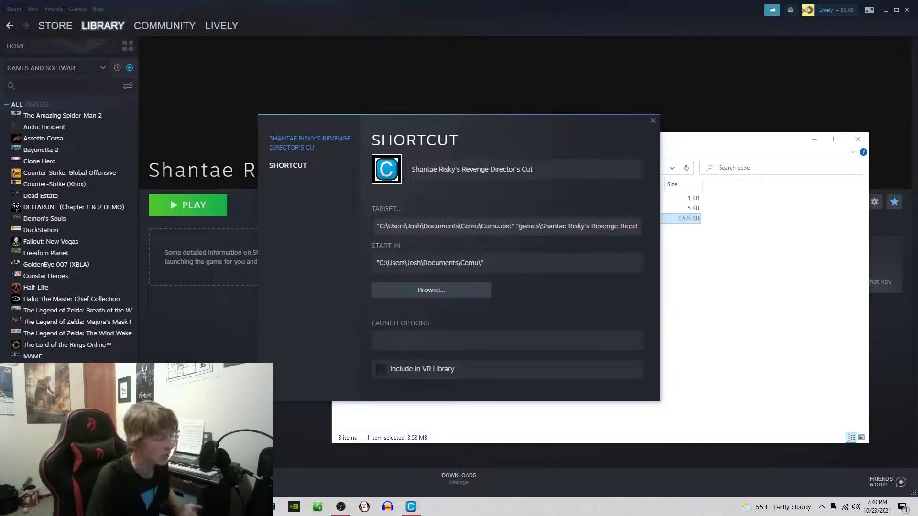
# Step: Switch to the browser and search SteamGridDB for shantae risk, opening the page of Shantae: Risky's Revenge - Director's Cut (2014)
pyautogui.hotkey('alt', 'Tab')
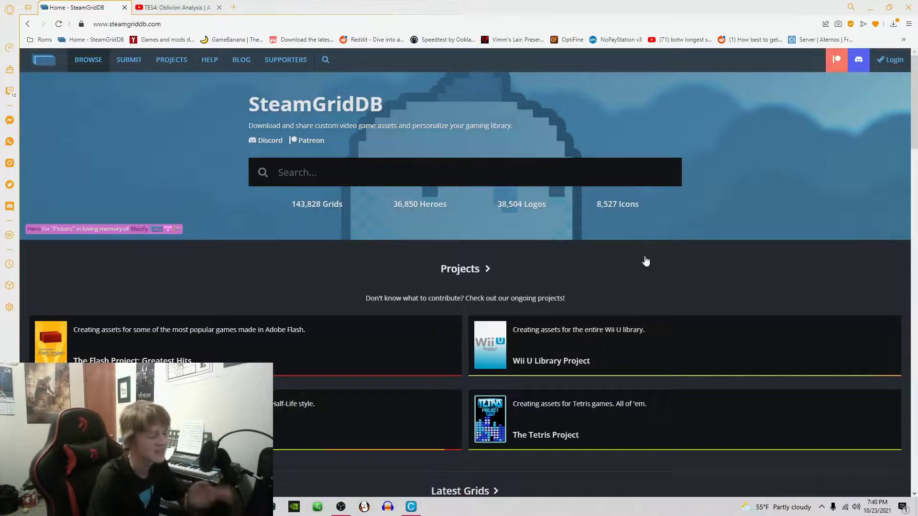
pyautogui.click(297, 172)
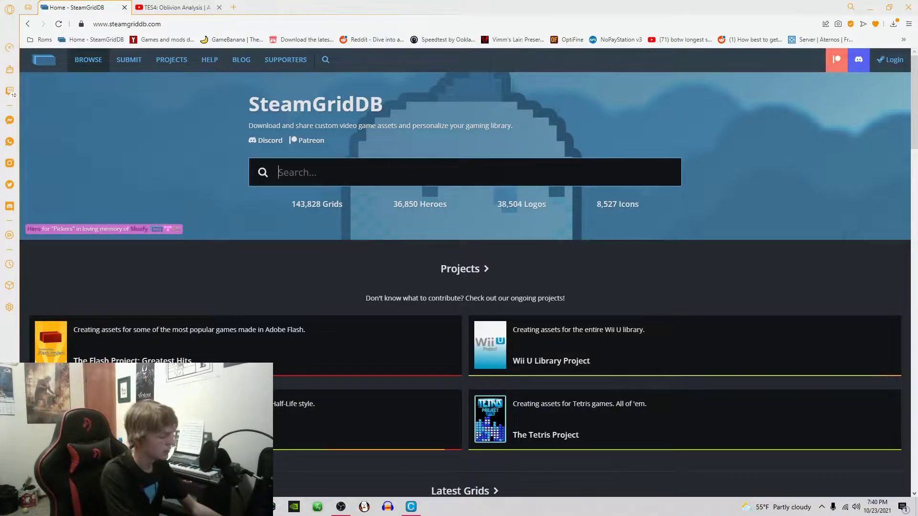
pyautogui.write('shanta')
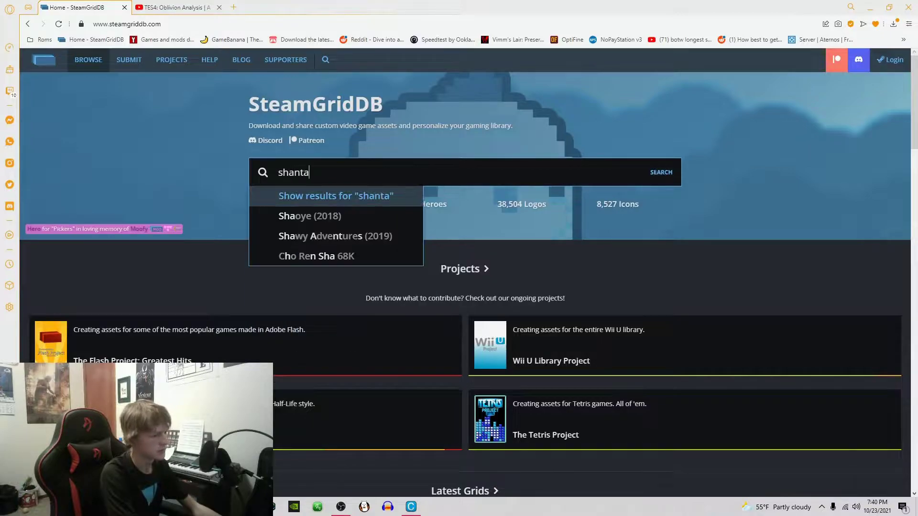
pyautogui.write('e risk')
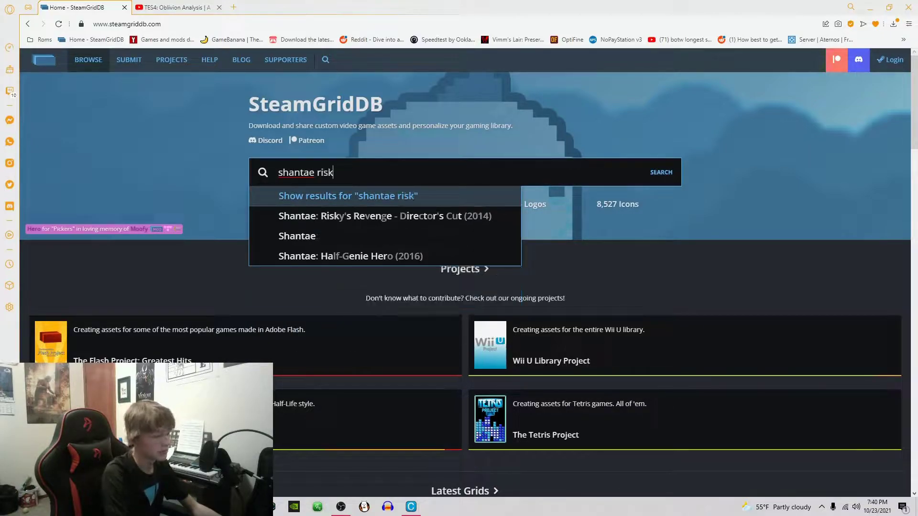
pyautogui.click(446, 215)
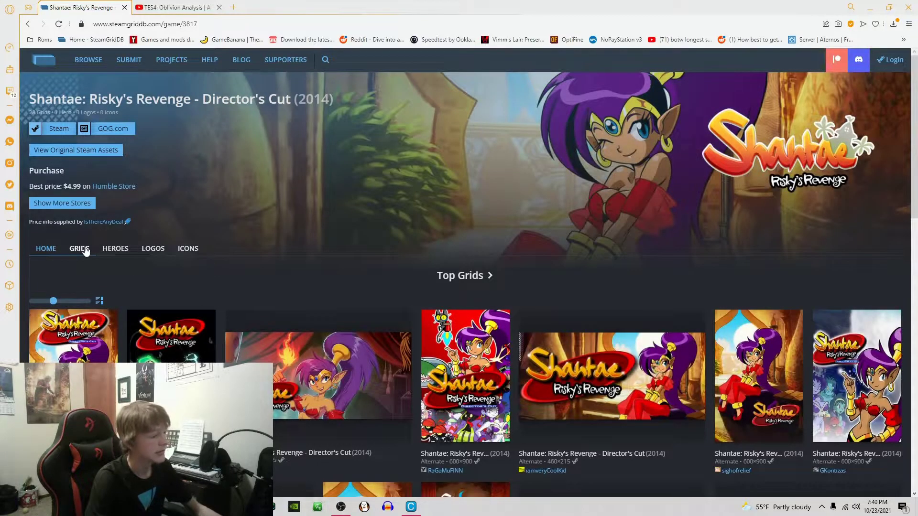
# Step: Check the game's icons, and from its grids open the red 600×900 Director's Cut cover in its own tab
pyautogui.click(85, 252)
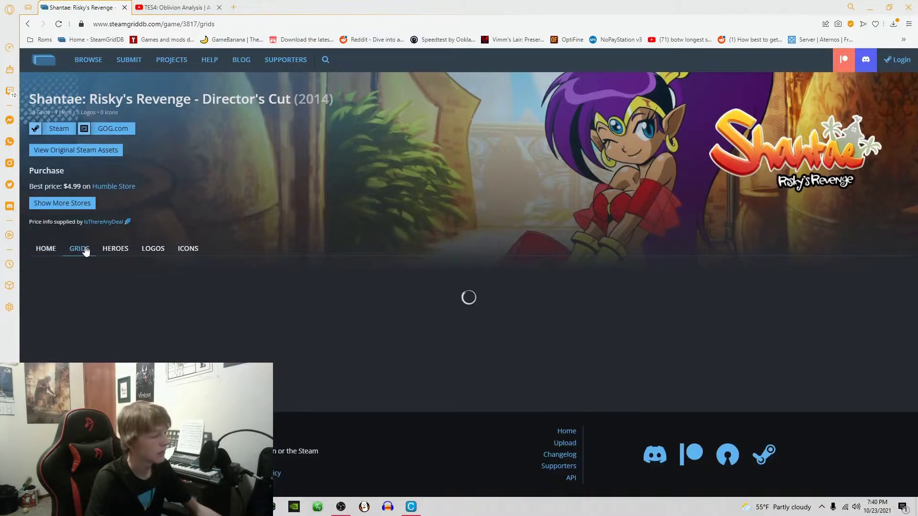
pyautogui.click(188, 252)
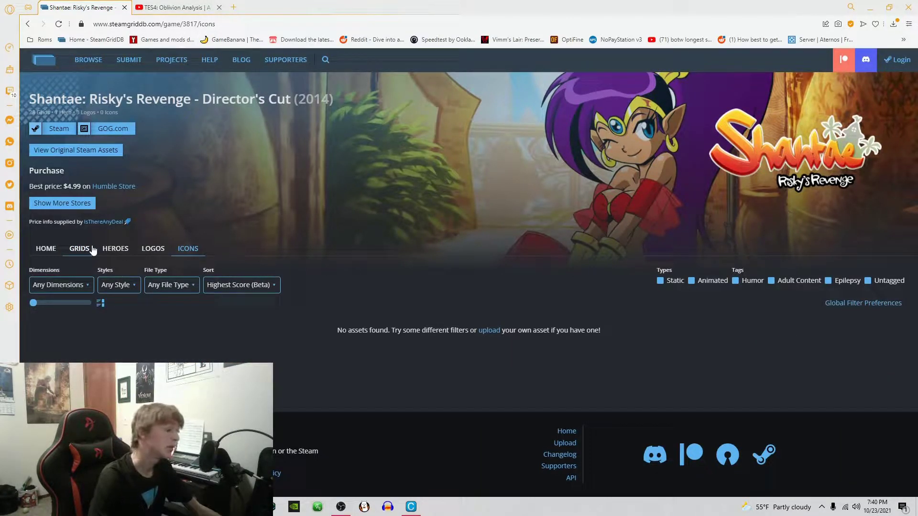
pyautogui.click(93, 250)
pyautogui.scroll(-3, 172, 272)
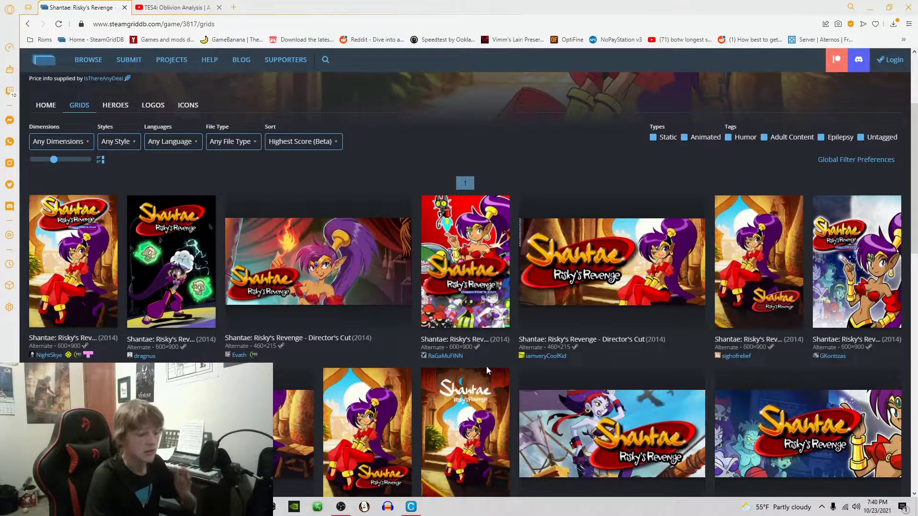
pyautogui.click(496, 318)
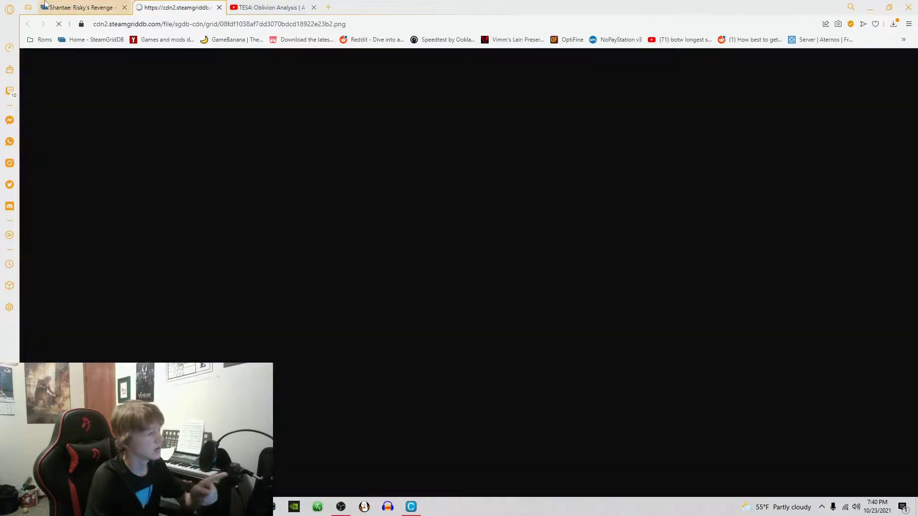
pyautogui.hotkey('ctrl', 'shift', 'Tab')
# Step: Open the 460×215 horizontal grid with the logo beside the seated Shantae in its own tab
pyautogui.scroll(-3, 356, 309)
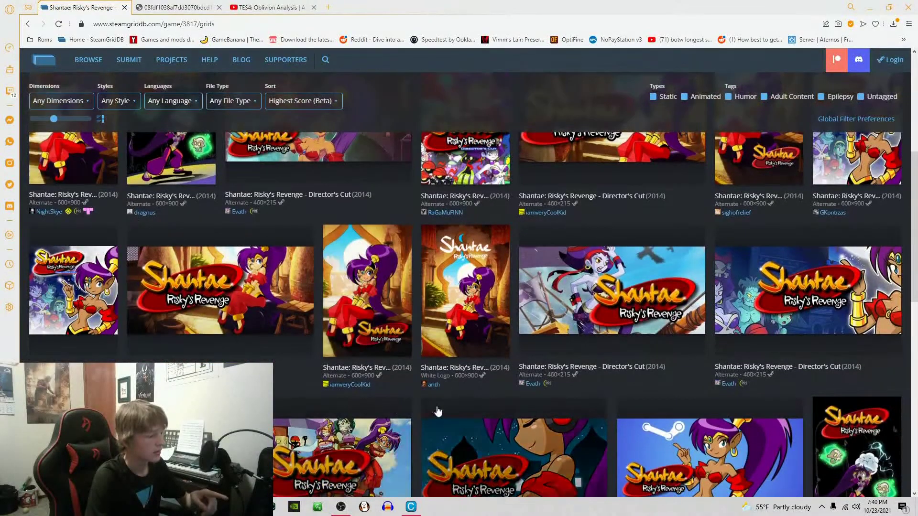
pyautogui.scroll(-1, 356, 309)
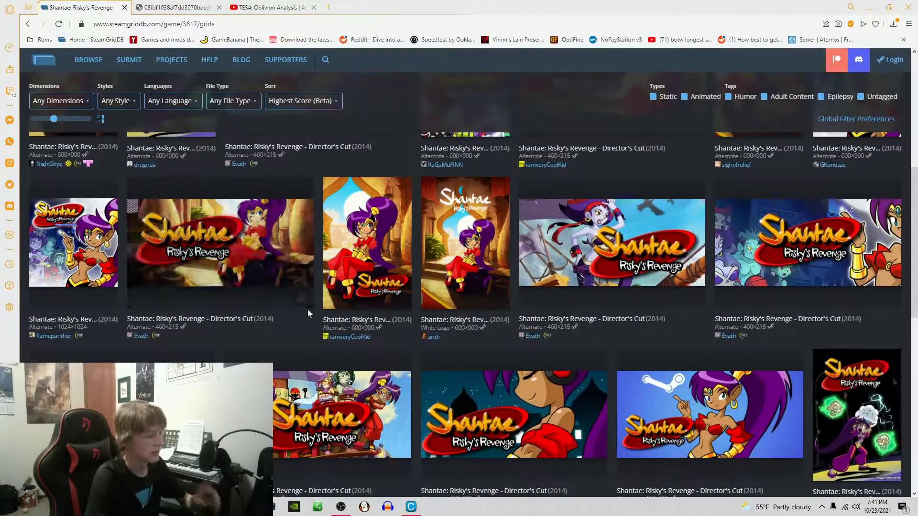
pyautogui.click(301, 297)
pyautogui.hotkey('ctrl', 'shift', 'Tab')
# Step: Show the game's heroes and open the wide banner of the seated Shantae in its own tab
pyautogui.scroll(1, 267, 292)
pyautogui.scroll(3, 268, 291)
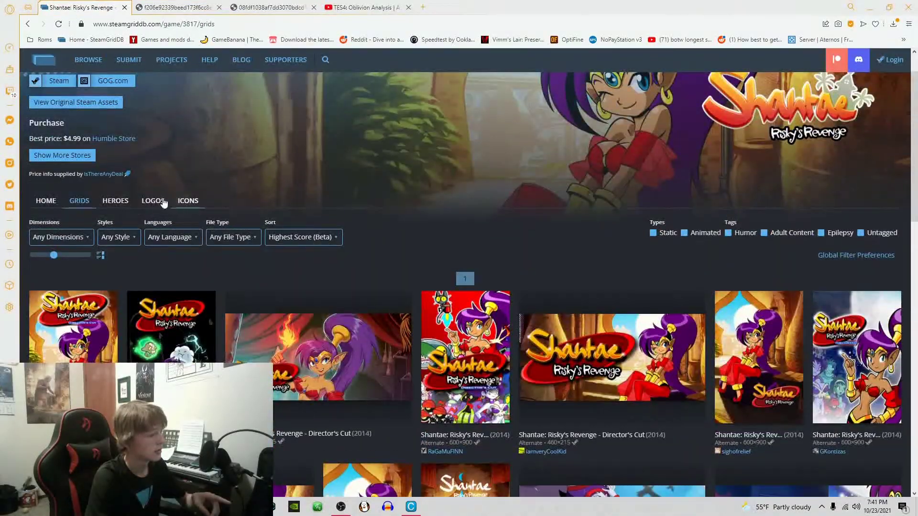
pyautogui.click(116, 200)
pyautogui.scroll(-1, 216, 329)
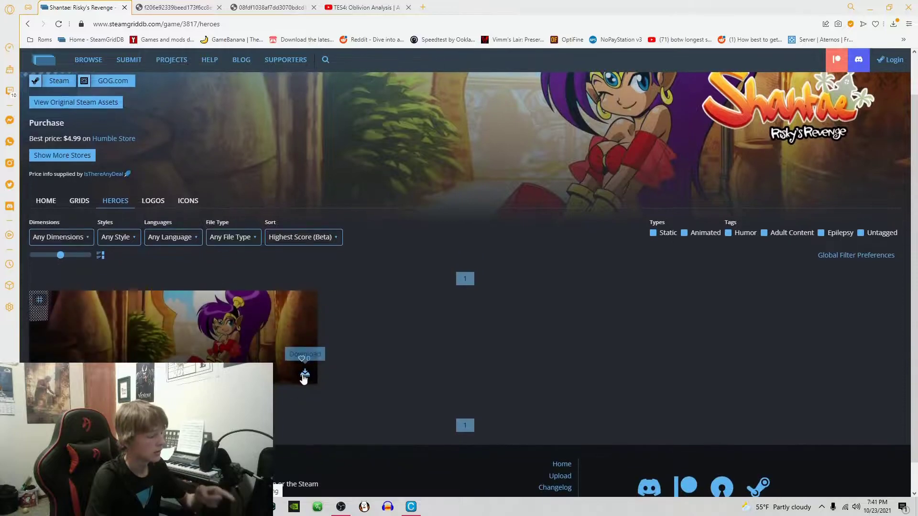
pyautogui.click(303, 356)
pyautogui.hotkey('ctrl', 'shift', 'Tab')
# Step: Show the game's logos and open the official 1521×805 Director's Cut logo in its own tab
pyautogui.click(173, 237)
pyautogui.click(153, 201)
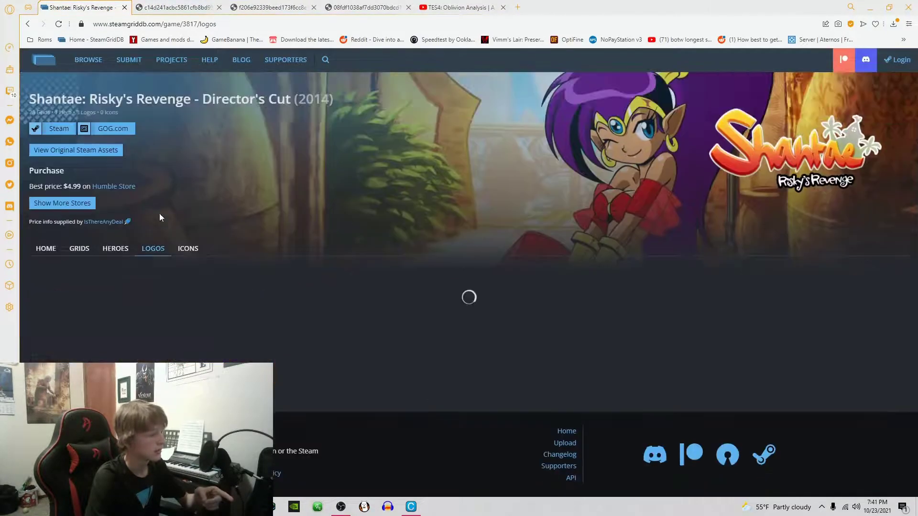
pyautogui.scroll(-2, 283, 344)
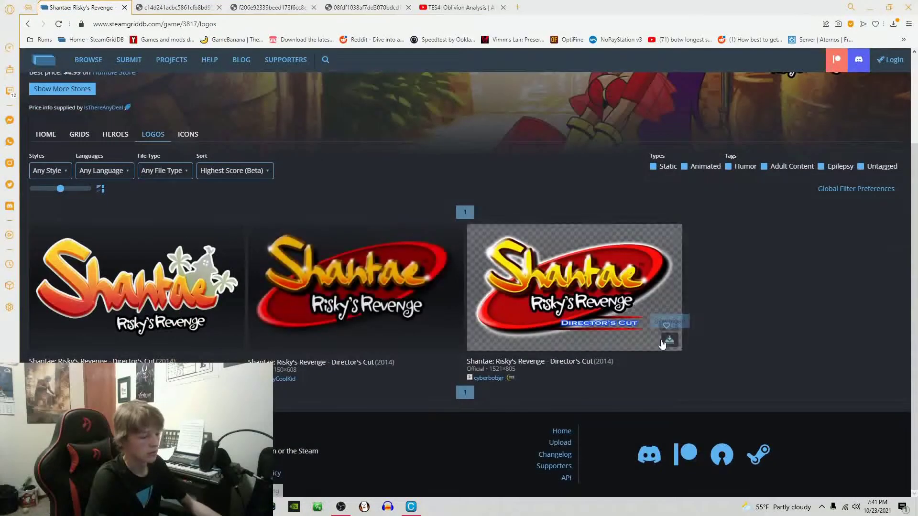
pyautogui.click(669, 342)
# Step: Start saving the red portrait cover image and choose the Steamgriddb folder inside Pictures as its location
pyautogui.hotkey('ctrl', 'Tab')
pyautogui.hotkey('ctrl', 'Tab')
pyautogui.hotkey('ctrl', 'Tab')
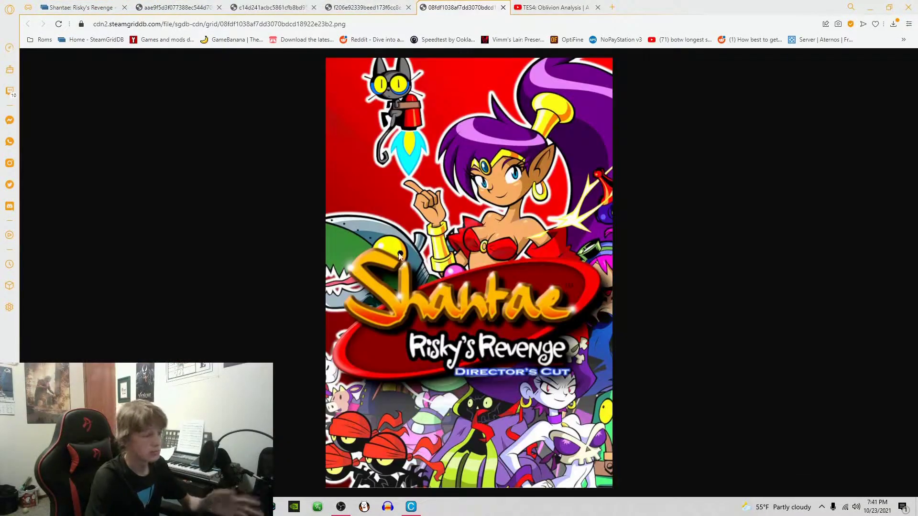
pyautogui.rightClick(398, 254)
pyautogui.click(409, 272)
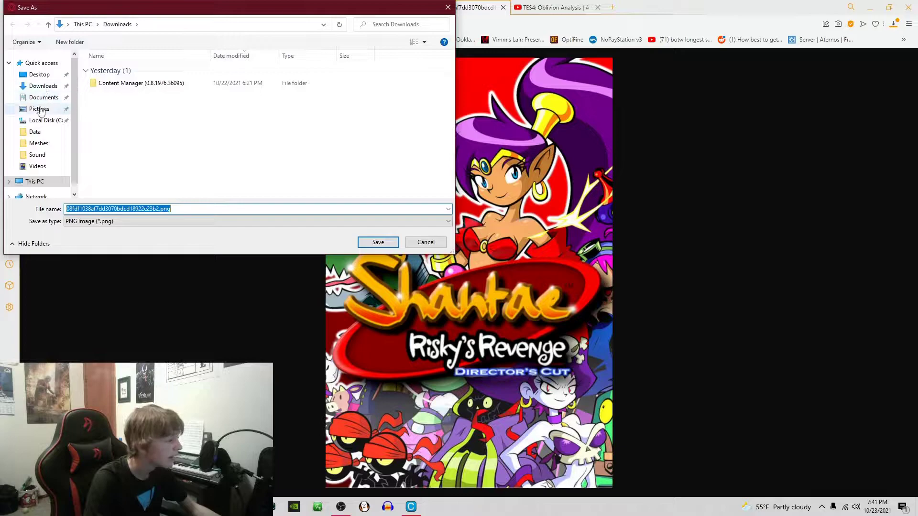
pyautogui.click(41, 109)
pyautogui.doubleClick(378, 76)
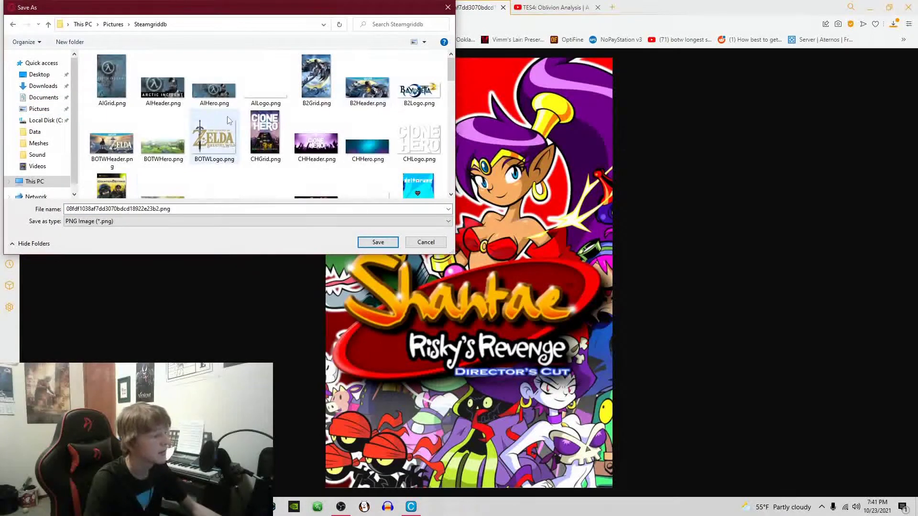
# Step: Save the cover image under the file name SRRGrid and close its tab
pyautogui.doubleClick(248, 209)
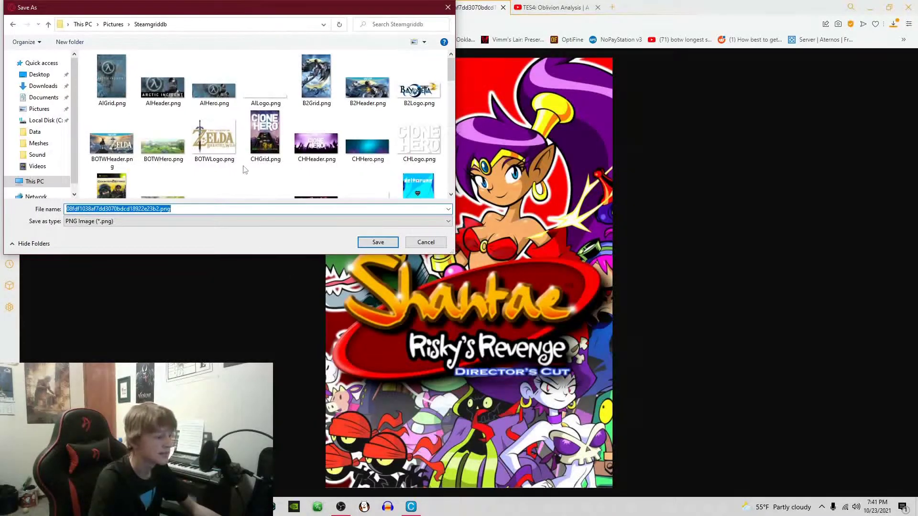
pyautogui.scroll(-5, 244, 169)
pyautogui.scroll(5, 244, 169)
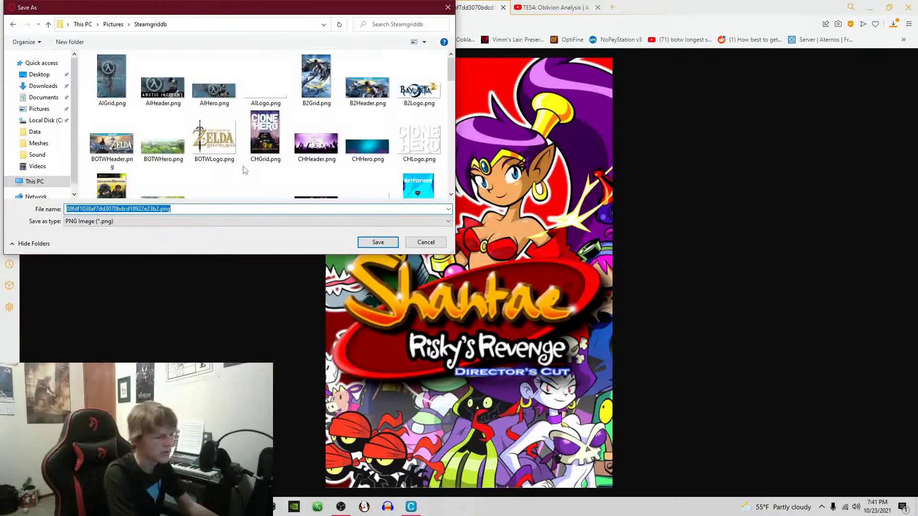
pyautogui.write('SRR')
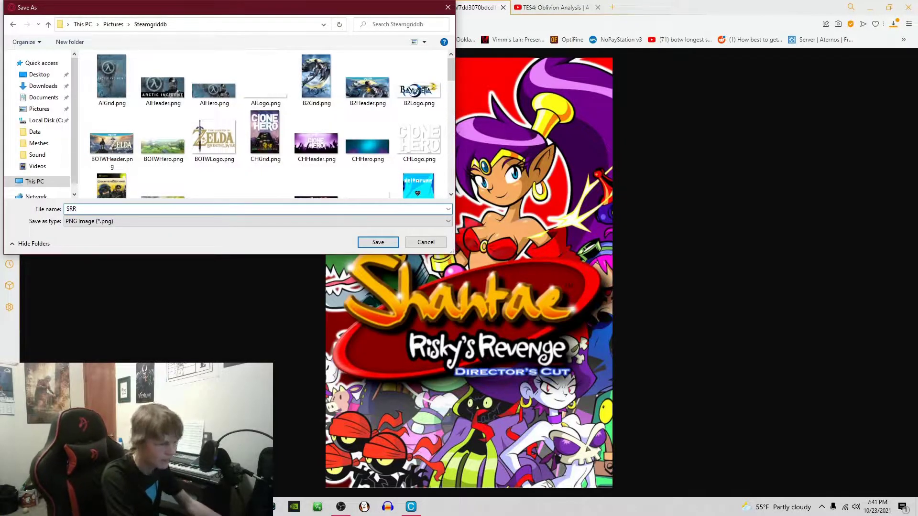
pyautogui.write('Grid')
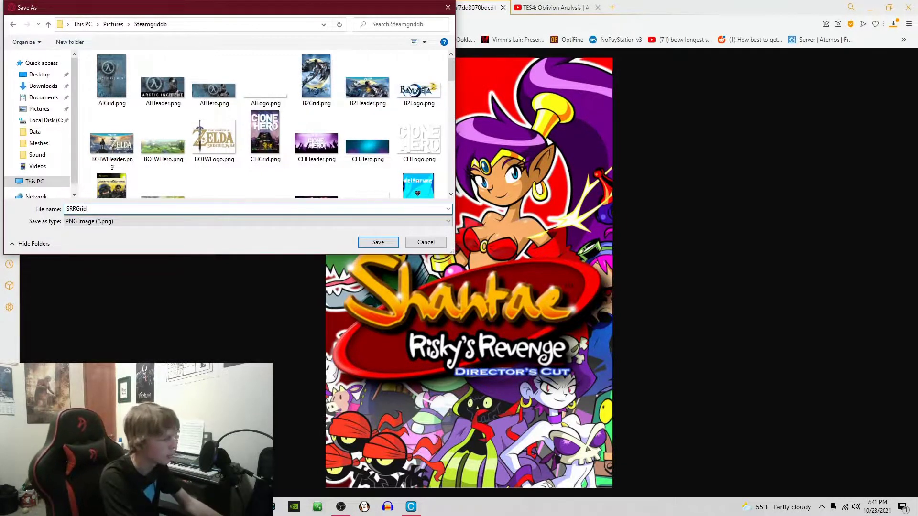
pyautogui.press('Return')
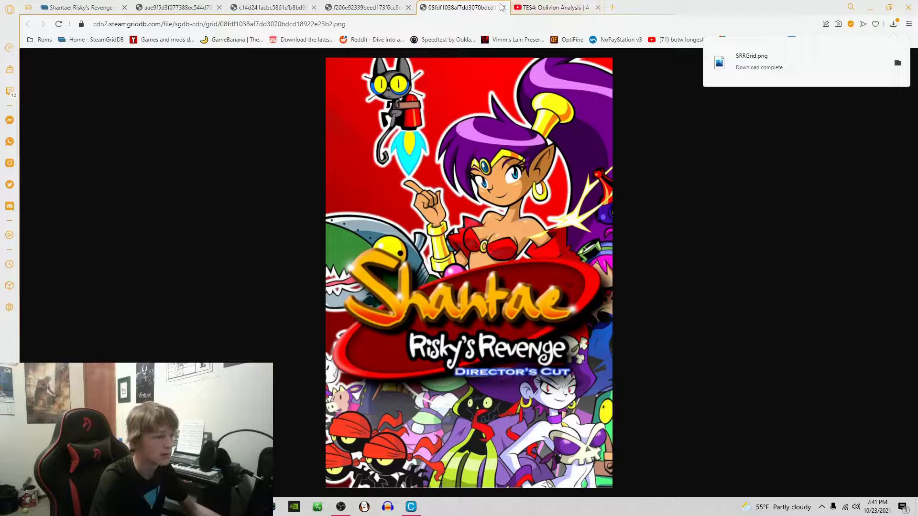
pyautogui.click(502, 7)
pyautogui.rightClick(414, 173)
pyautogui.click(398, 258)
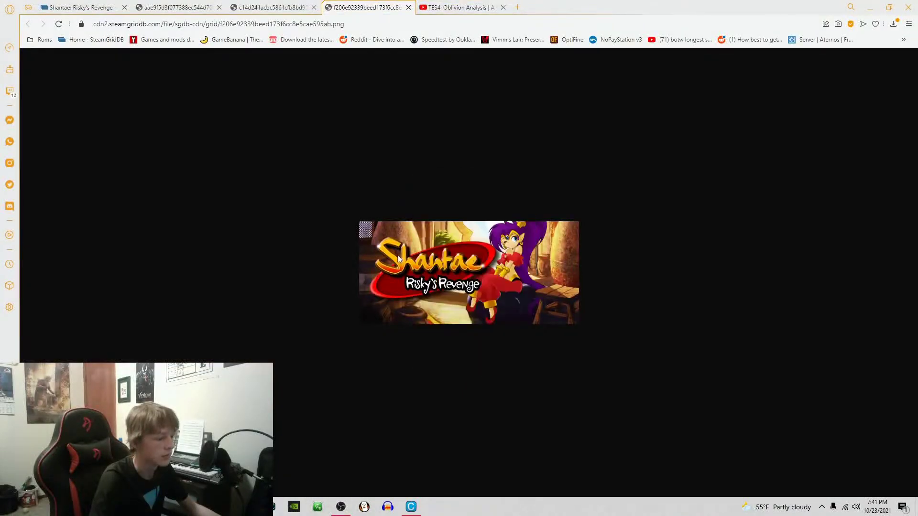
pyautogui.rightClick(398, 256)
# Step: Save the Director's Cut logo image as SSRLogo and close its tab
pyautogui.click(161, 6)
pyautogui.rightClick(389, 227)
pyautogui.click(405, 242)
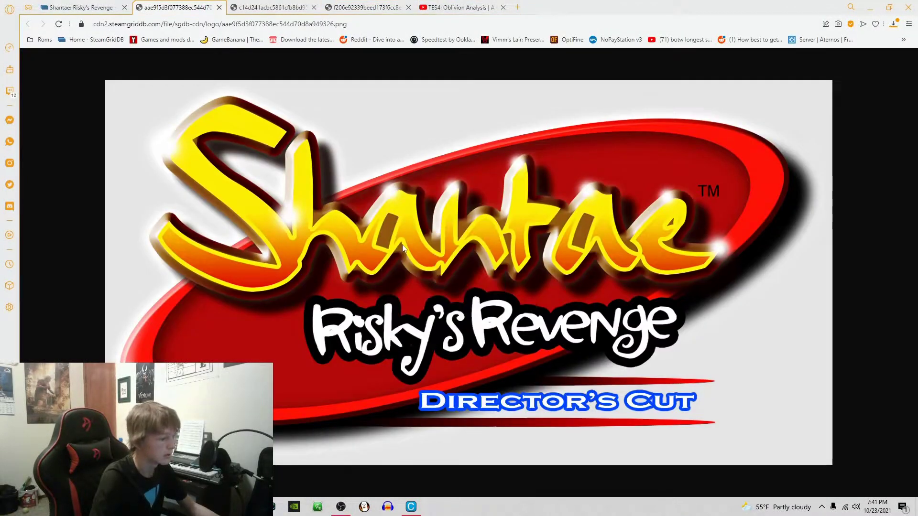
pyautogui.write('SSRLogo')
pyautogui.press('Return')
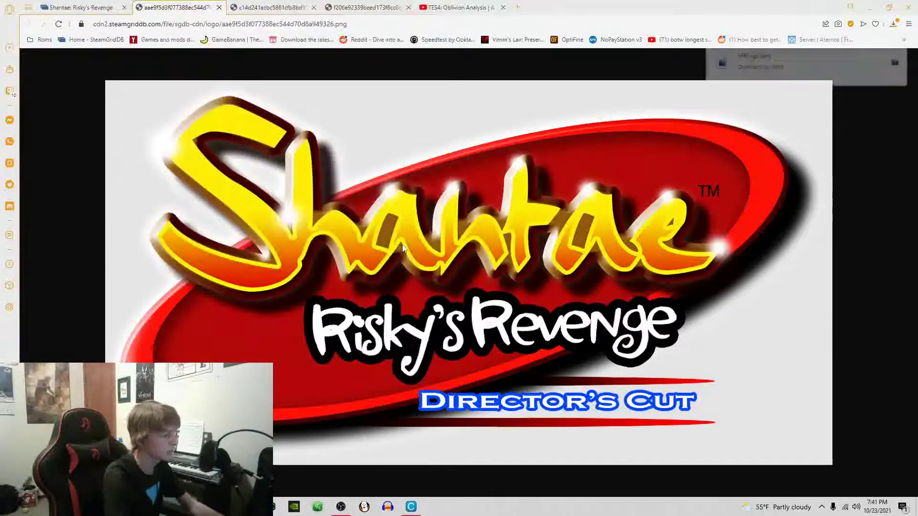
pyautogui.click(218, 8)
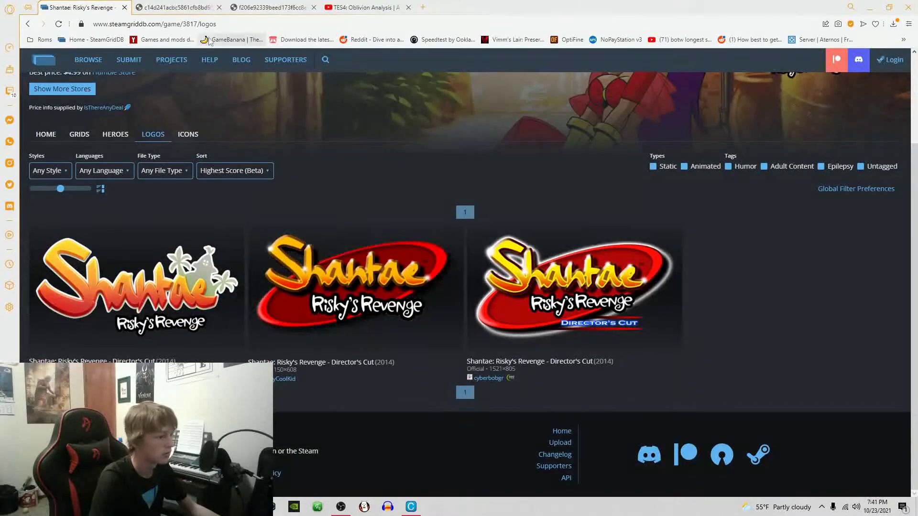
# Step: Save the wide hero banner image as SSRHero and close its tab
pyautogui.click(174, 7)
pyautogui.rightClick(242, 204)
pyautogui.click(275, 223)
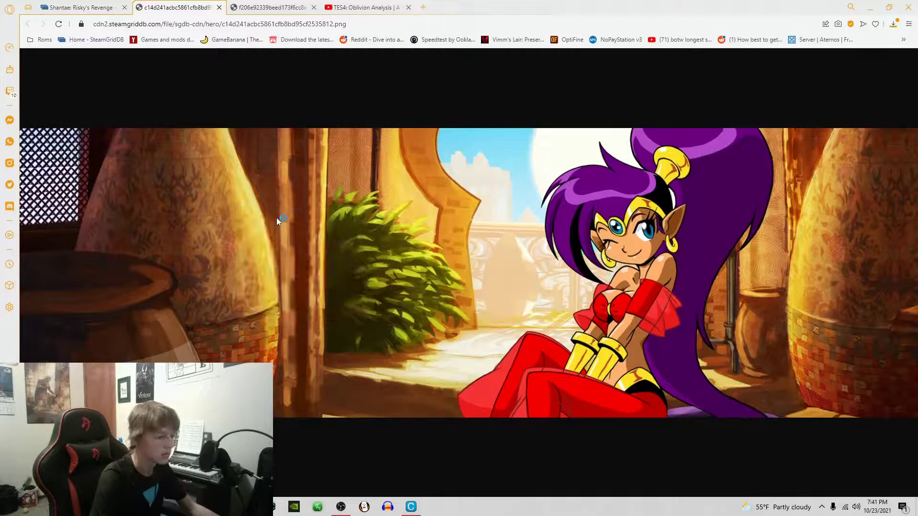
pyautogui.write('SSRHero')
pyautogui.press('Return')
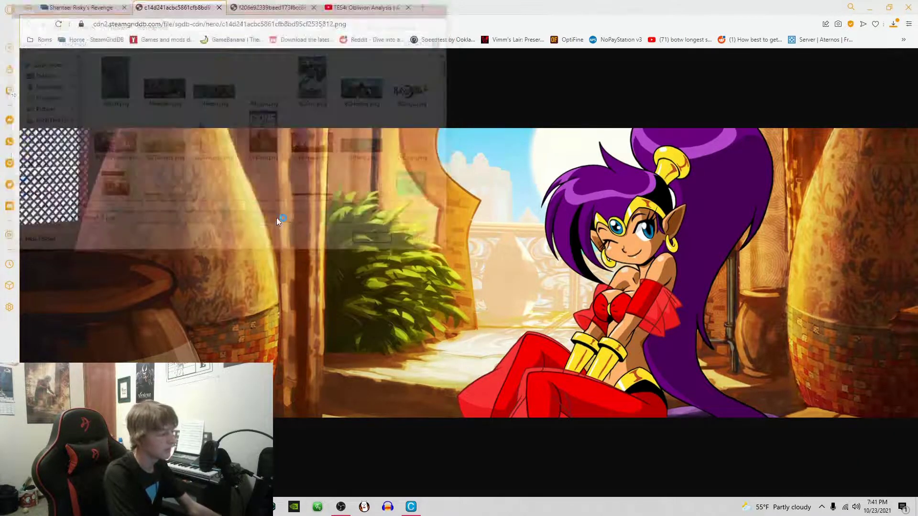
pyautogui.click(219, 8)
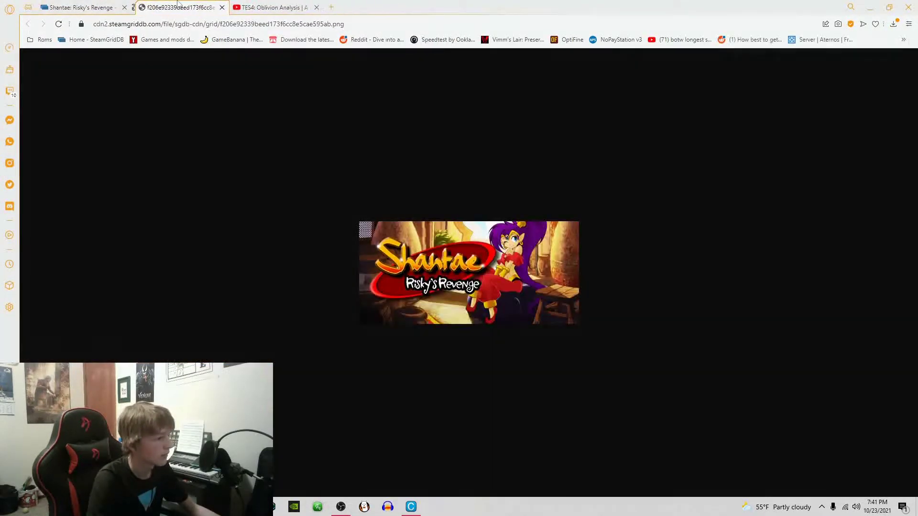
# Step: Save the horizontal grid image as SRRHeader in the Steamgriddb folder and close its tab
pyautogui.rightClick(441, 254)
pyautogui.click(452, 276)
pyautogui.write('SRR')
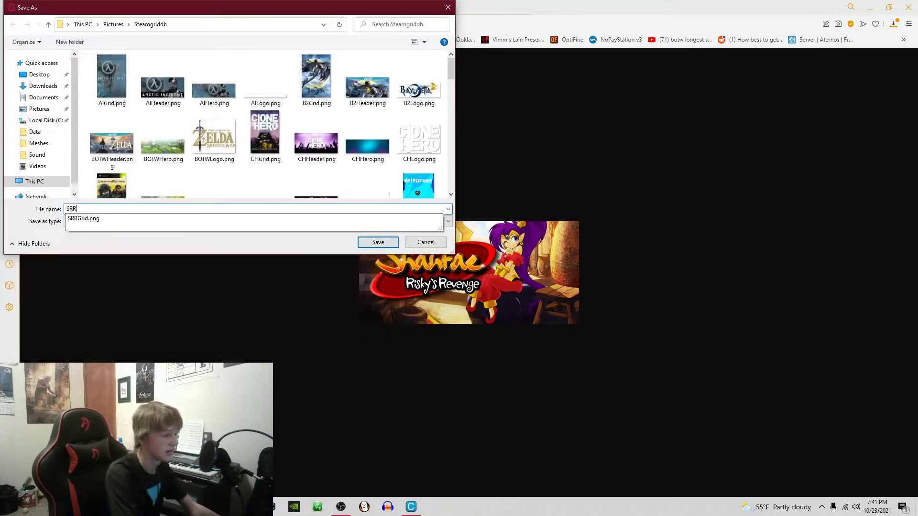
pyautogui.write('Header')
pyautogui.press('Return')
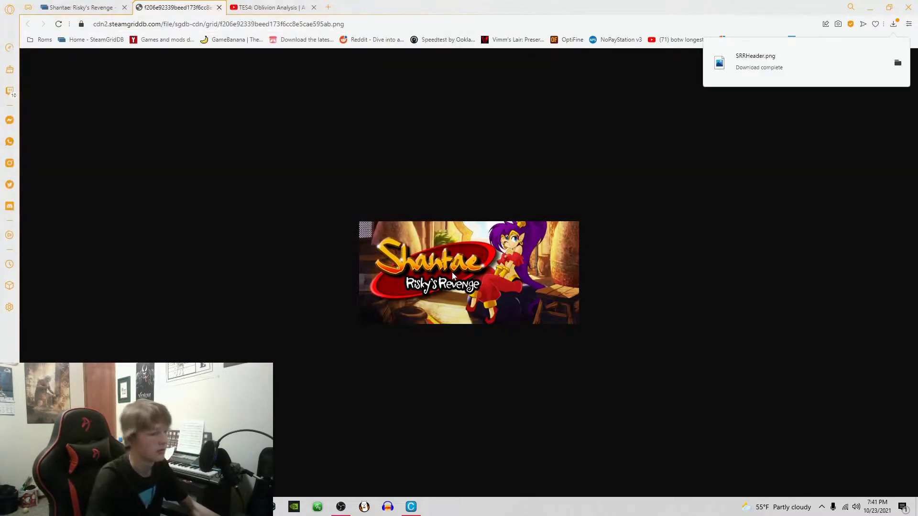
pyautogui.hotkey('ctrl', 'w')
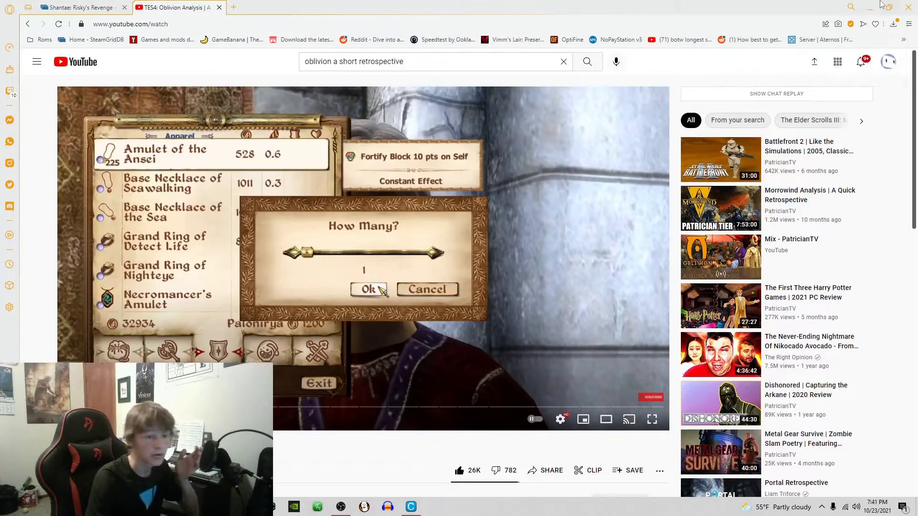
# Step: Leave the browser for the Steam library and bring up the Cemu window with its game list
pyautogui.click(889, 7)
pyautogui.click(400, 10)
pyautogui.click(445, 4)
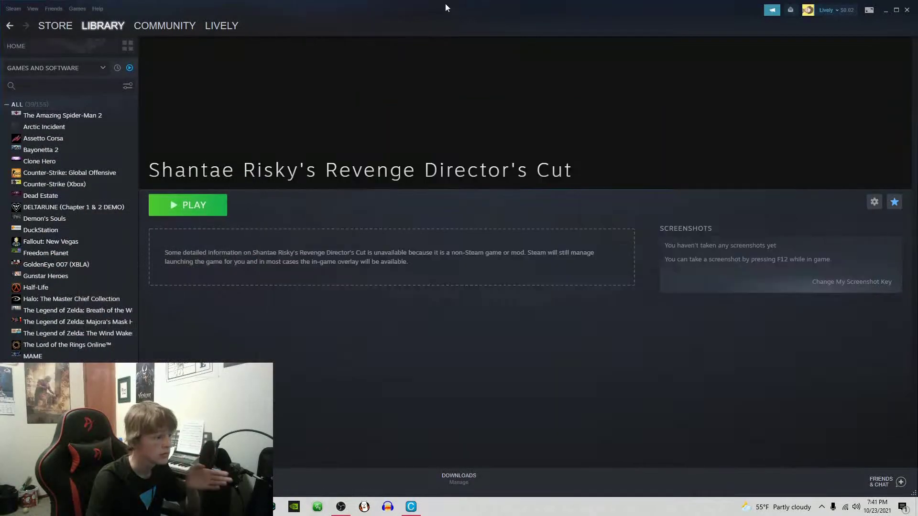
pyautogui.click(411, 507)
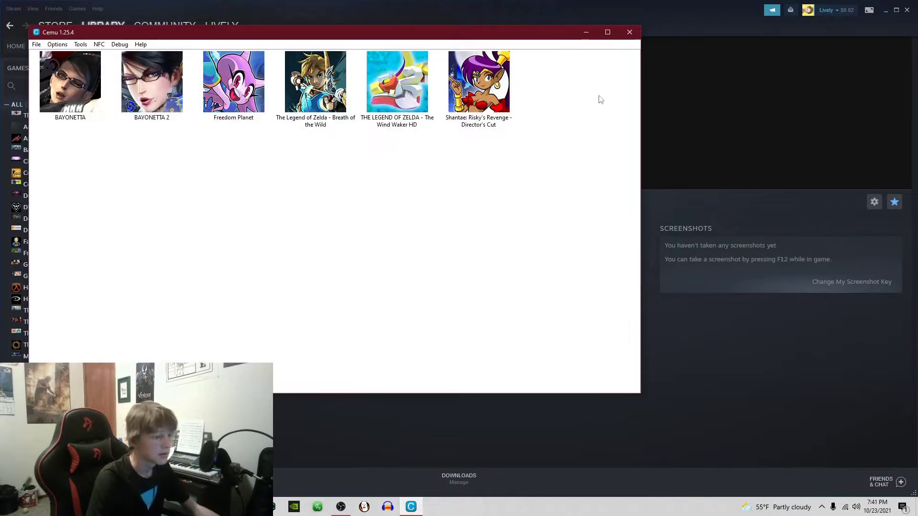
# Step: Return to the Shantae shortcut's properties in Steam, start choosing its icon and browse to the Pictures\Steamgriddb folder
pyautogui.click(583, 31)
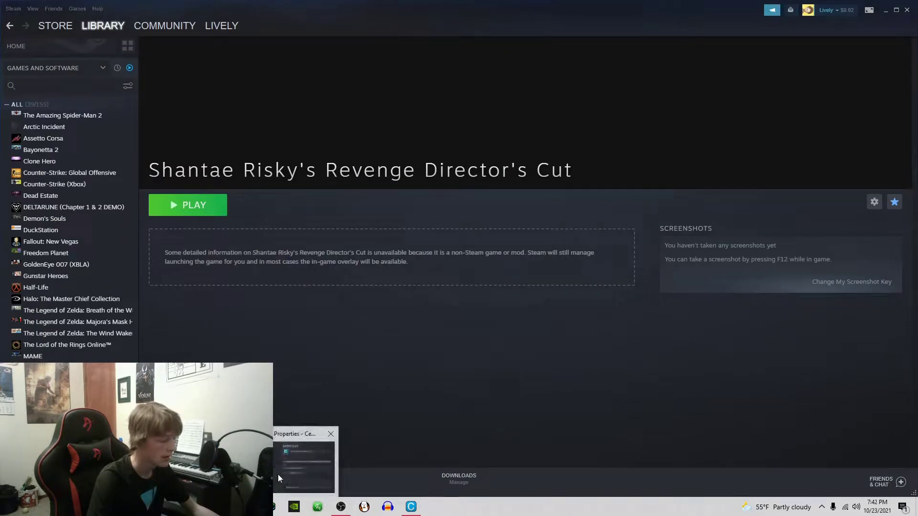
pyautogui.click(301, 454)
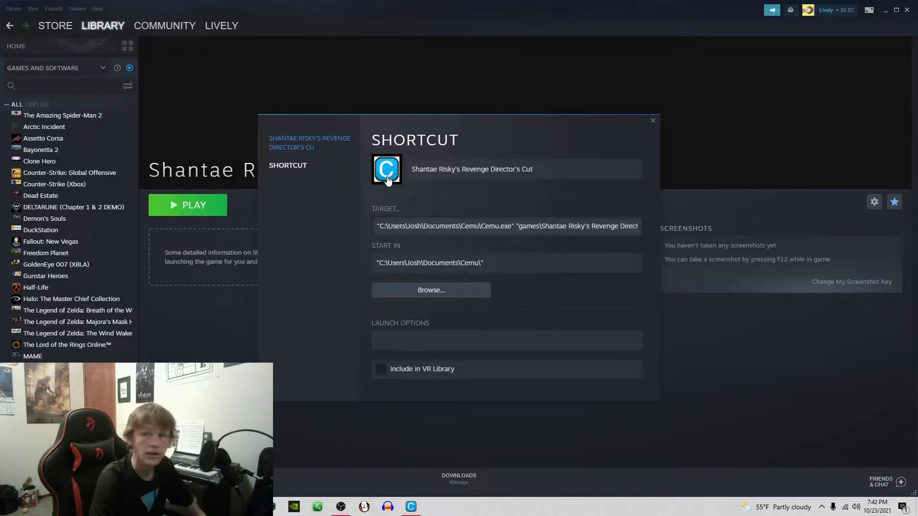
pyautogui.click(386, 169)
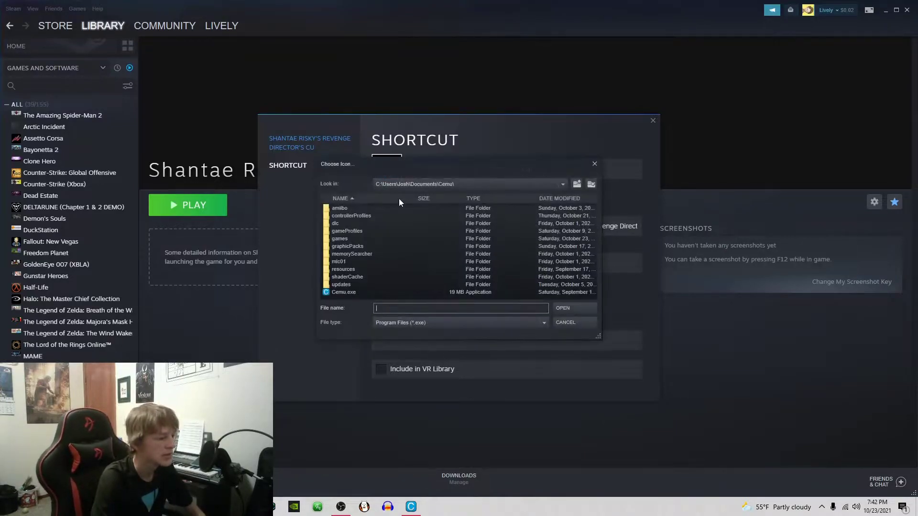
pyautogui.click(465, 186)
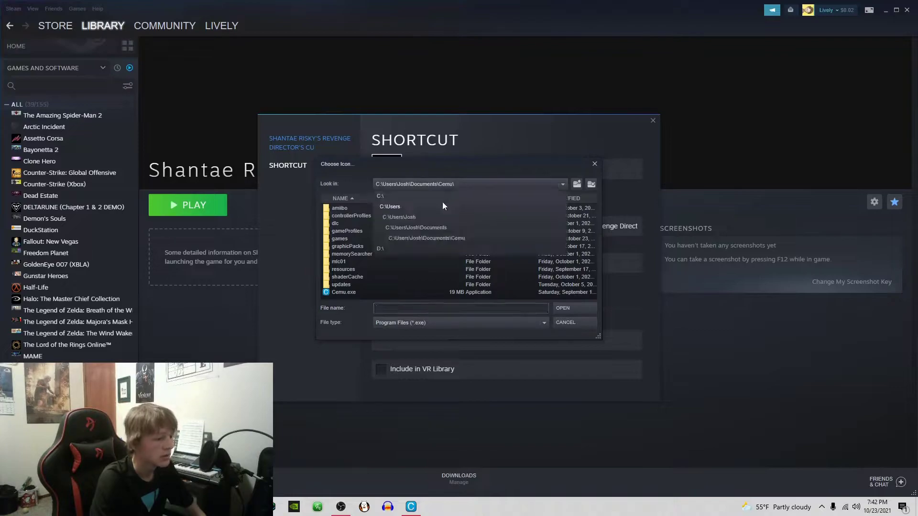
pyautogui.click(414, 215)
pyautogui.scroll(-3, 345, 283)
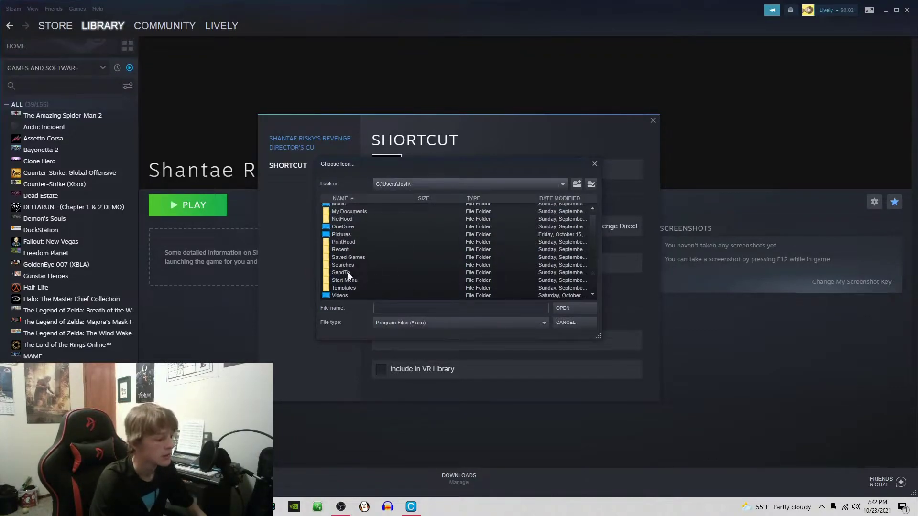
pyautogui.doubleClick(339, 230)
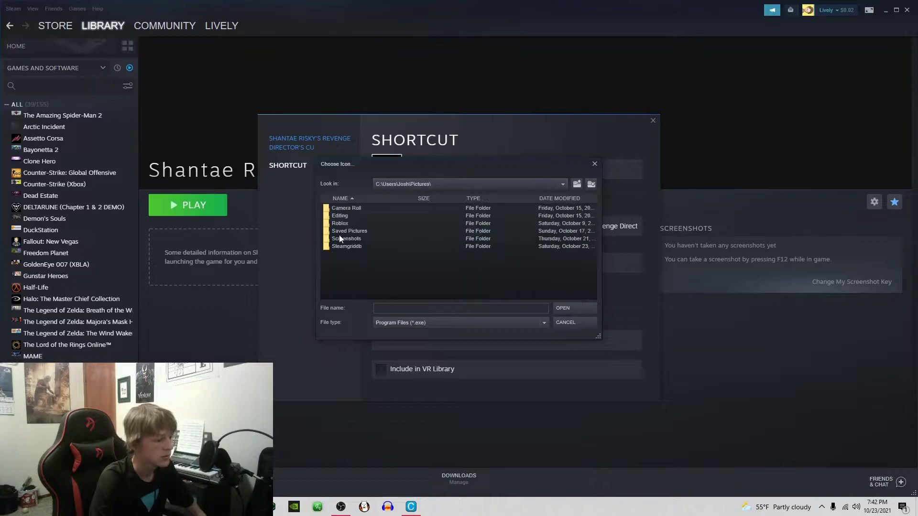
pyautogui.doubleClick(352, 247)
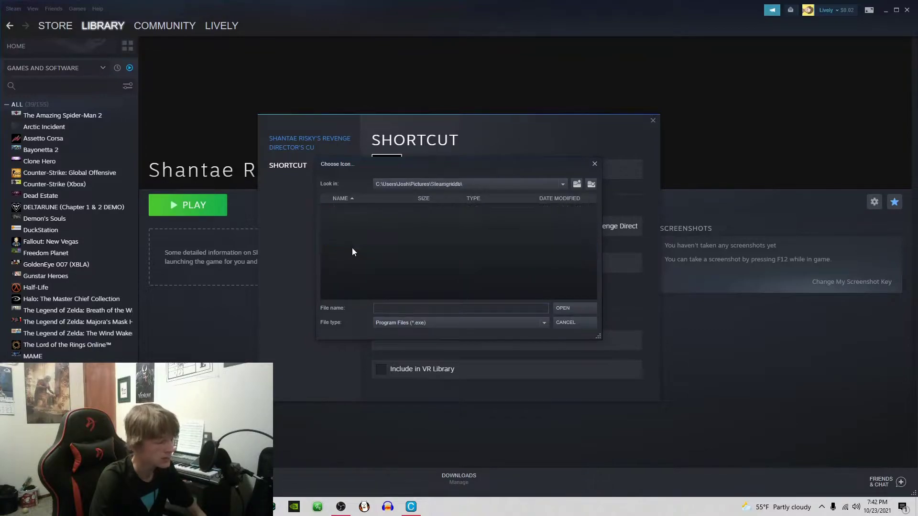
# Step: Filter the folder to Image Files (*.tga,*.png), choose SRRHeader.png as the shortcut's icon and close the properties
pyautogui.click(453, 319)
pyautogui.click(411, 348)
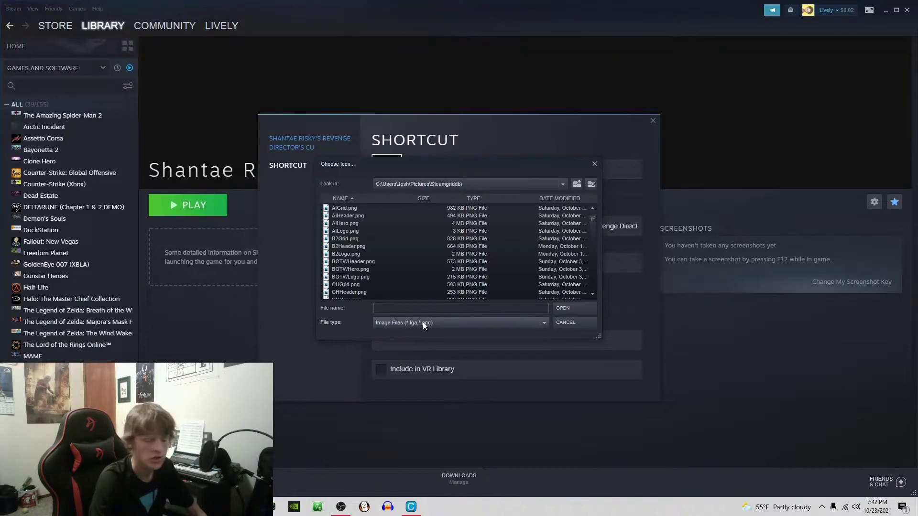
pyautogui.scroll(-15, 357, 222)
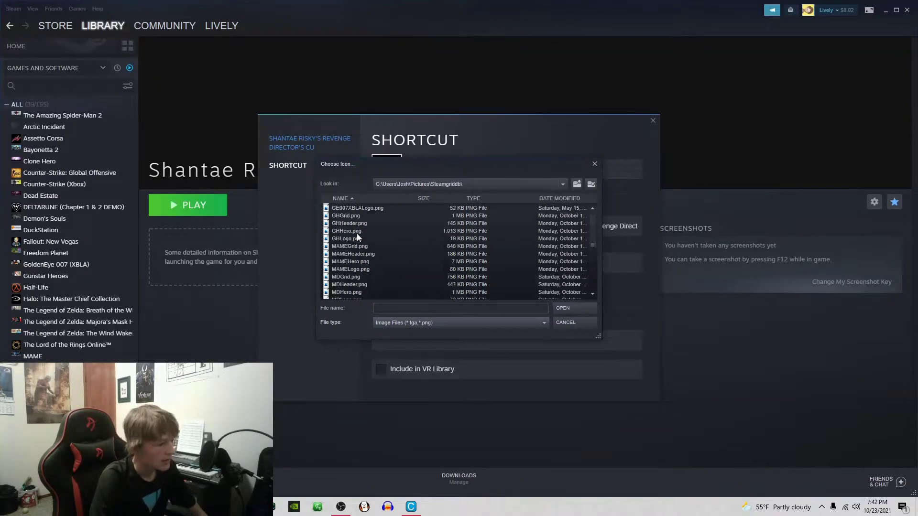
pyautogui.scroll(-2, 360, 260)
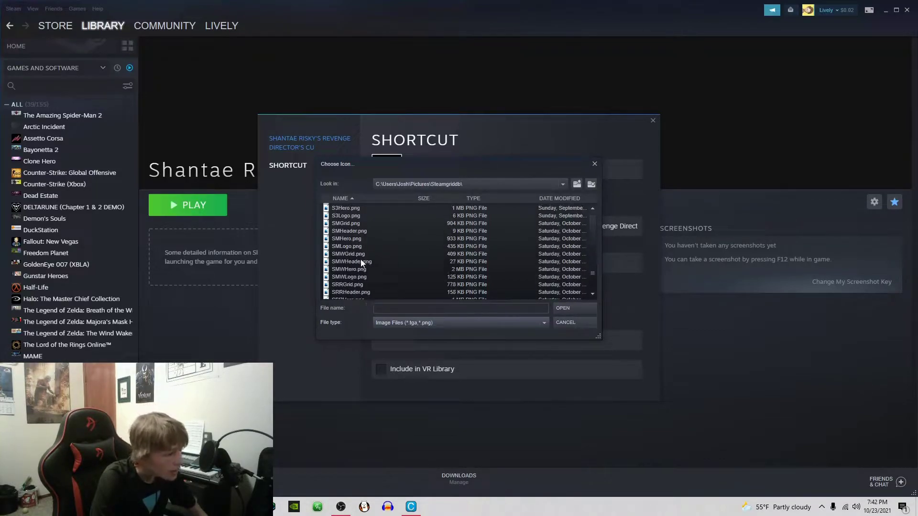
pyautogui.doubleClick(355, 269)
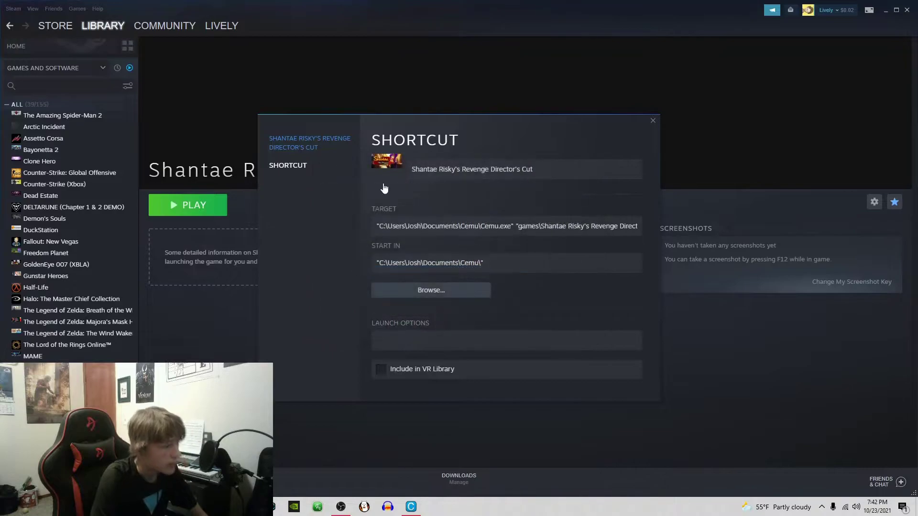
pyautogui.click(653, 123)
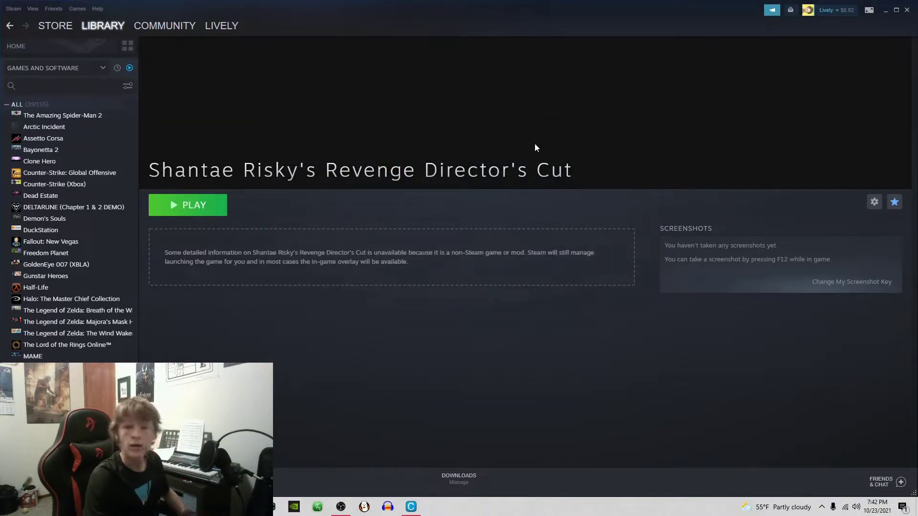
# Step: Set SSRHero.png from the Pictures\Steamgriddb folder as the custom background of the Shantae game page
pyautogui.rightClick(529, 119)
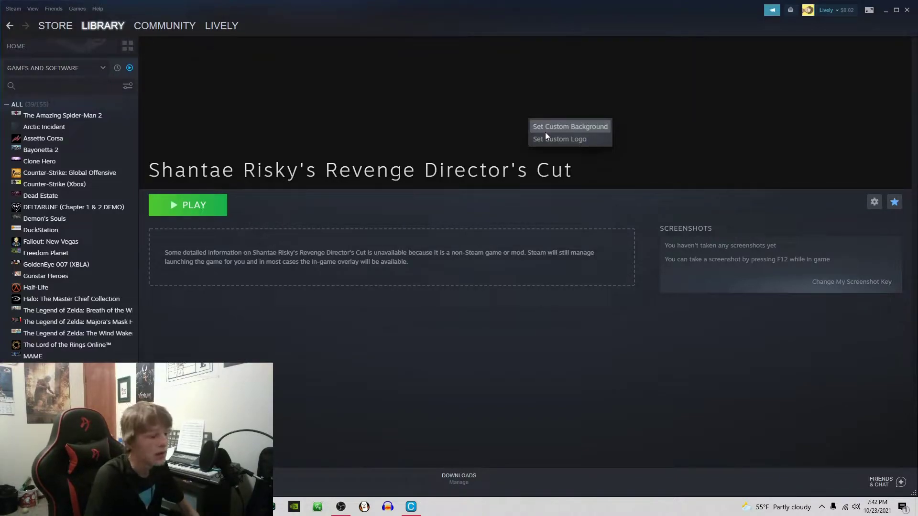
pyautogui.click(546, 131)
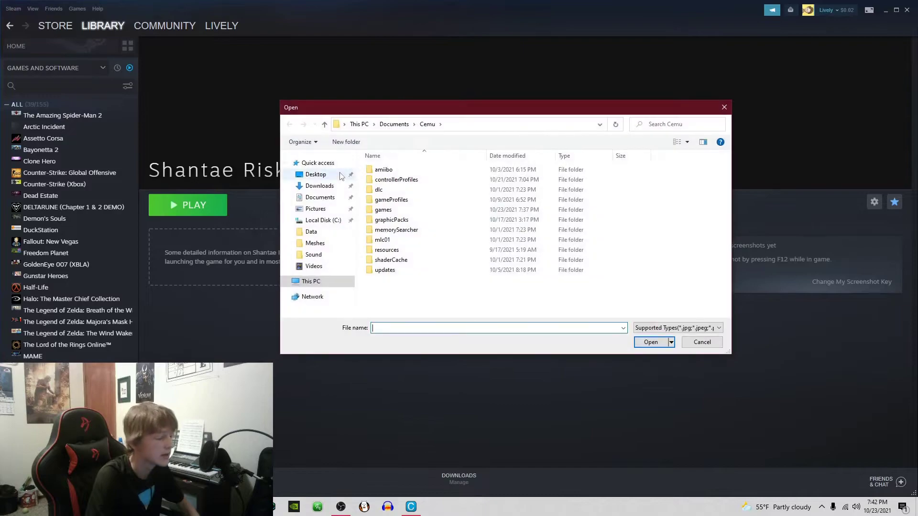
pyautogui.click(315, 208)
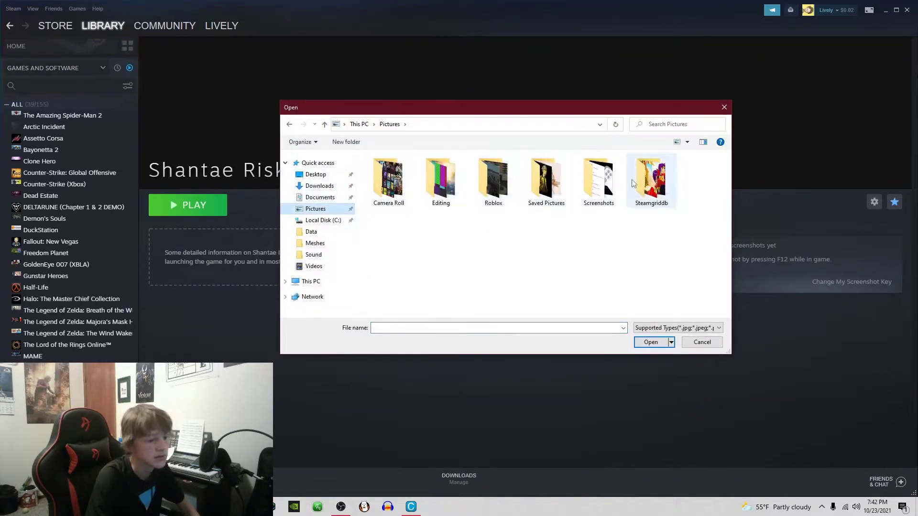
pyautogui.doubleClick(652, 174)
pyautogui.scroll(-3, 651, 188)
pyautogui.scroll(-15, 651, 188)
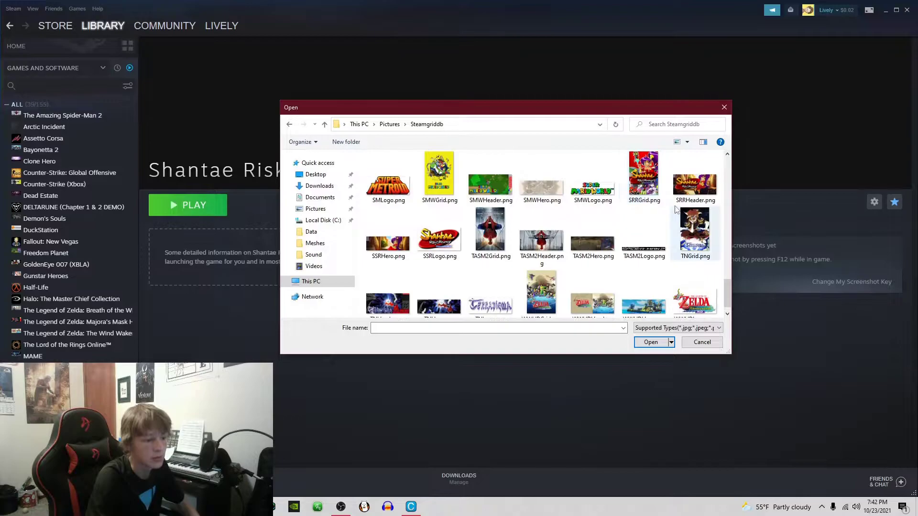
pyautogui.doubleClick(388, 239)
# Step: Set SSRLogo.png as the custom logo of the Shantae game page
pyautogui.rightClick(511, 142)
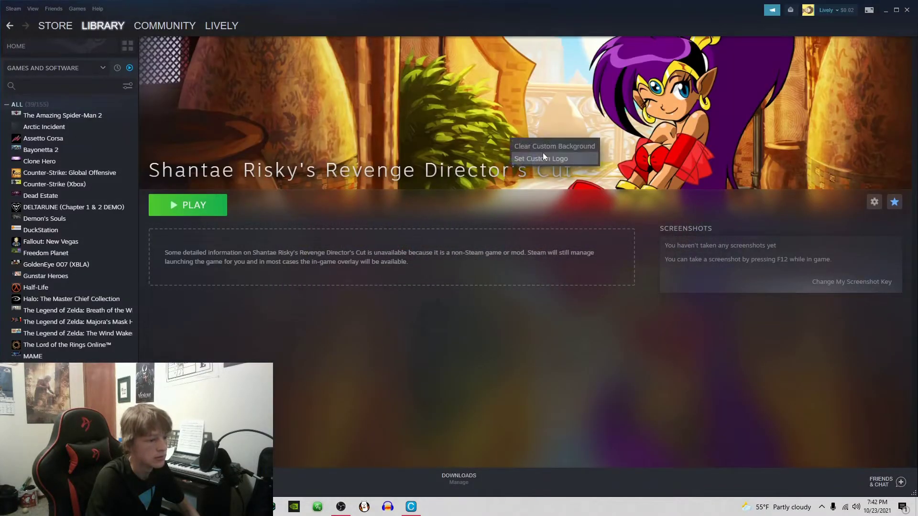
pyautogui.click(543, 157)
pyautogui.scroll(-1, 467, 233)
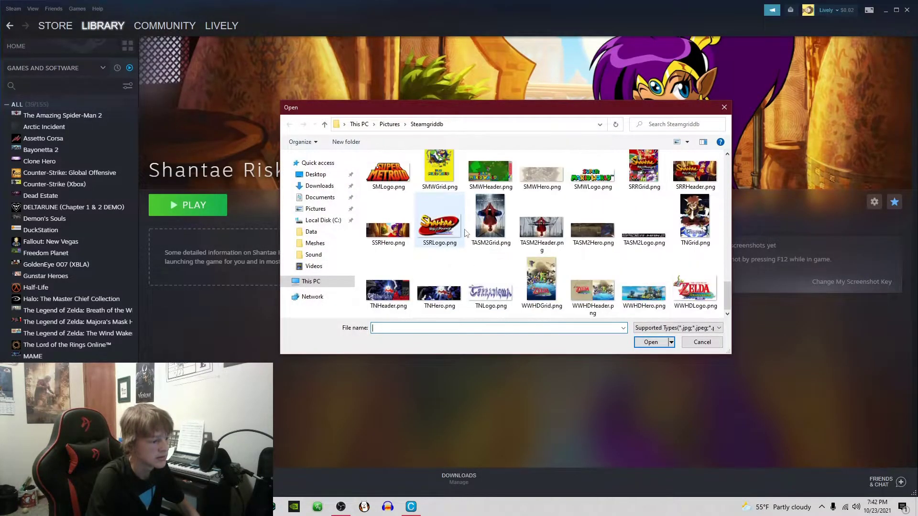
pyautogui.doubleClick(464, 233)
# Step: Enlarge the logo to nearly the banner's full height, move it to the banner's horizontal centre and save the position
pyautogui.rightClick(511, 175)
pyautogui.click(504, 207)
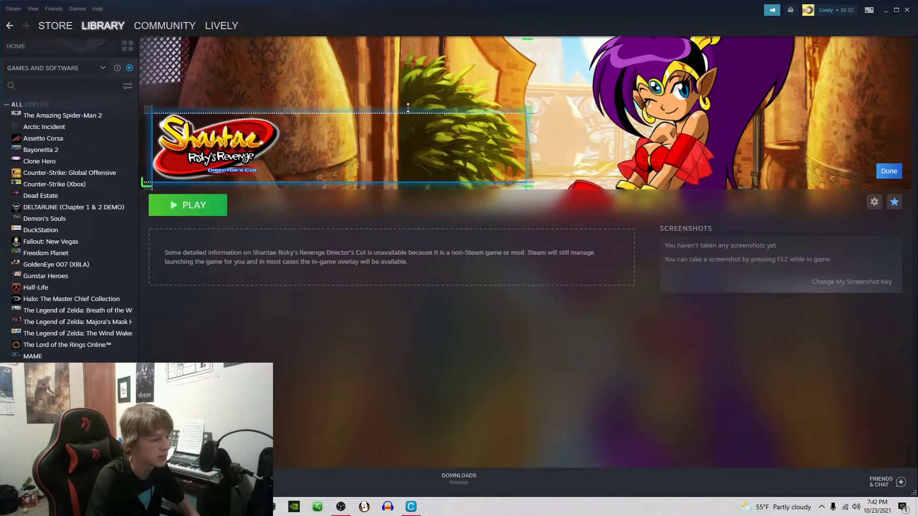
pyautogui.moveTo(408, 108); pyautogui.dragTo(408, 46)
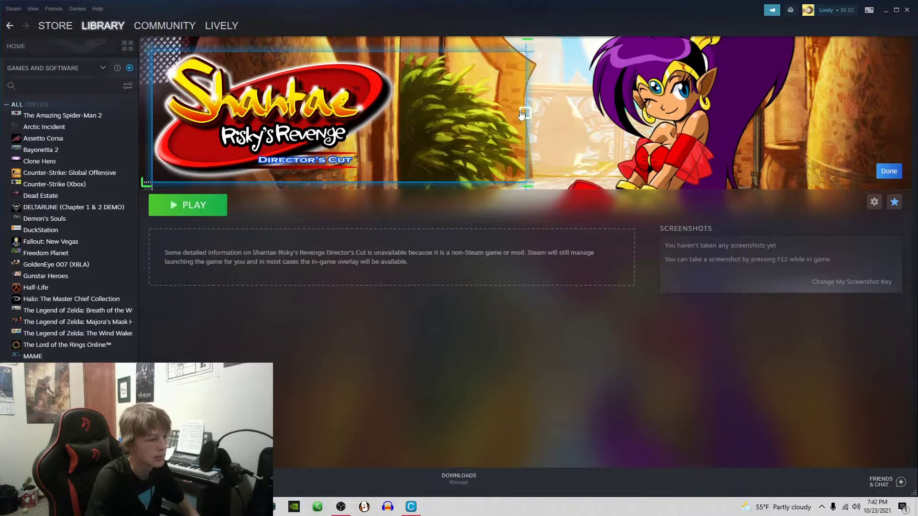
pyautogui.moveTo(521, 115); pyautogui.dragTo(671, 133)
pyautogui.click(880, 171)
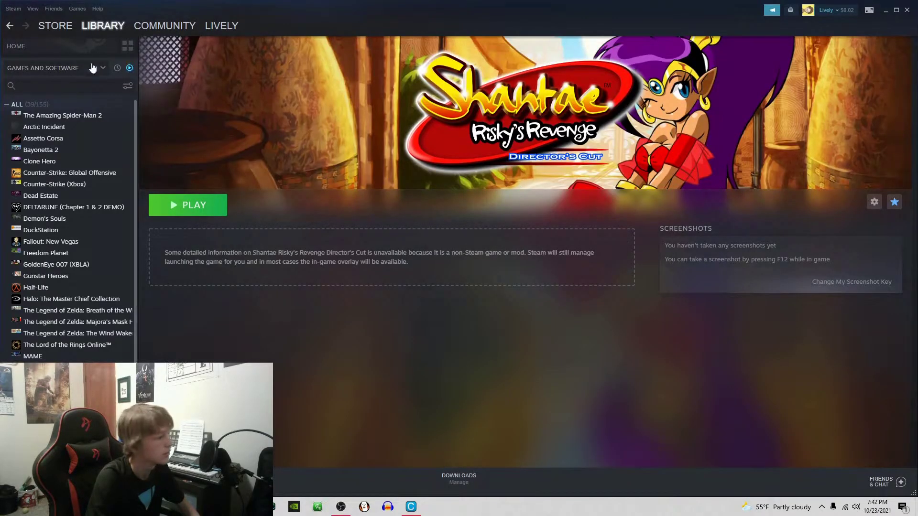
# Step: Set SRRGrid.png as the custom artwork for the blank Shantae cover in the library's All Games grid
pyautogui.click(78, 52)
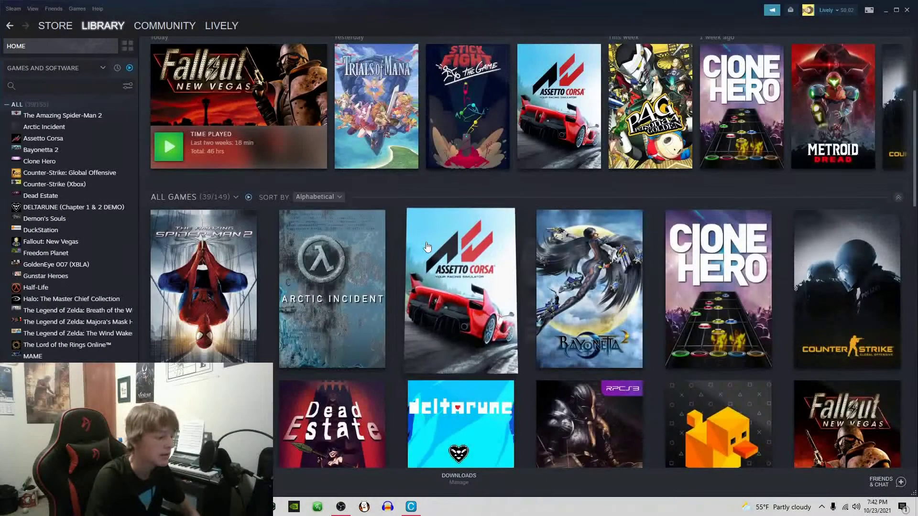
pyautogui.scroll(-5, 445, 231)
pyautogui.scroll(-8, 444, 232)
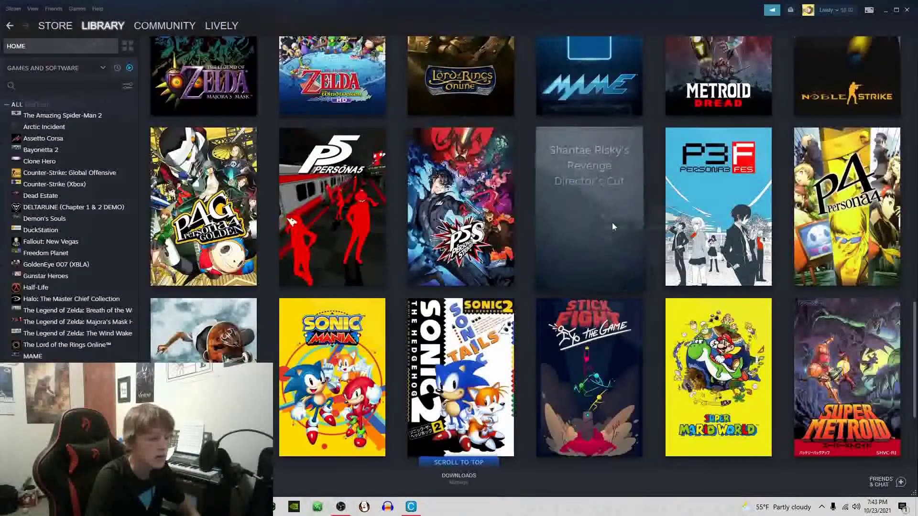
pyautogui.rightClick(598, 210)
pyautogui.moveTo(634, 253)
pyautogui.click(696, 263)
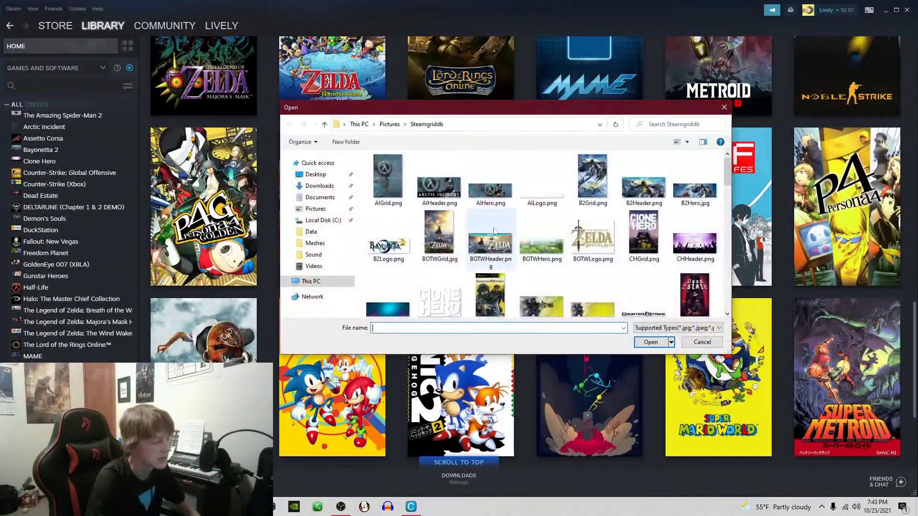
pyautogui.scroll(-5, 514, 221)
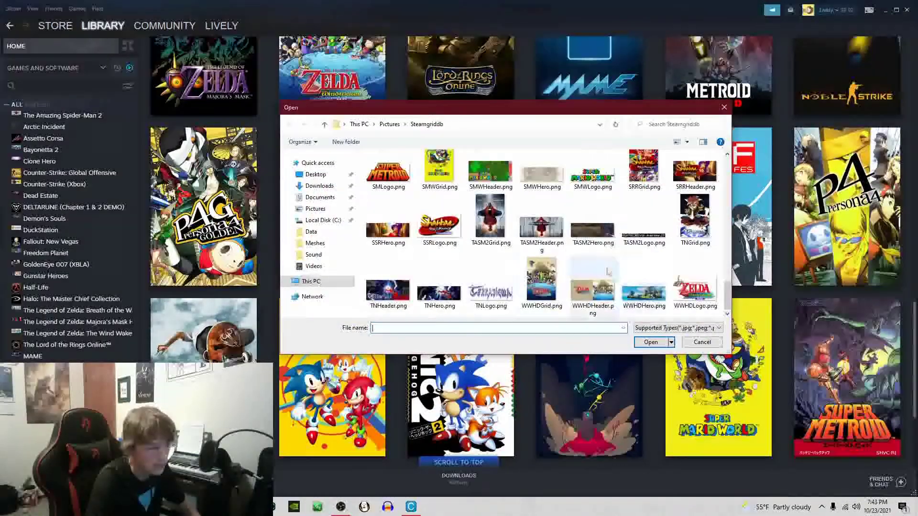
pyautogui.doubleClick(644, 170)
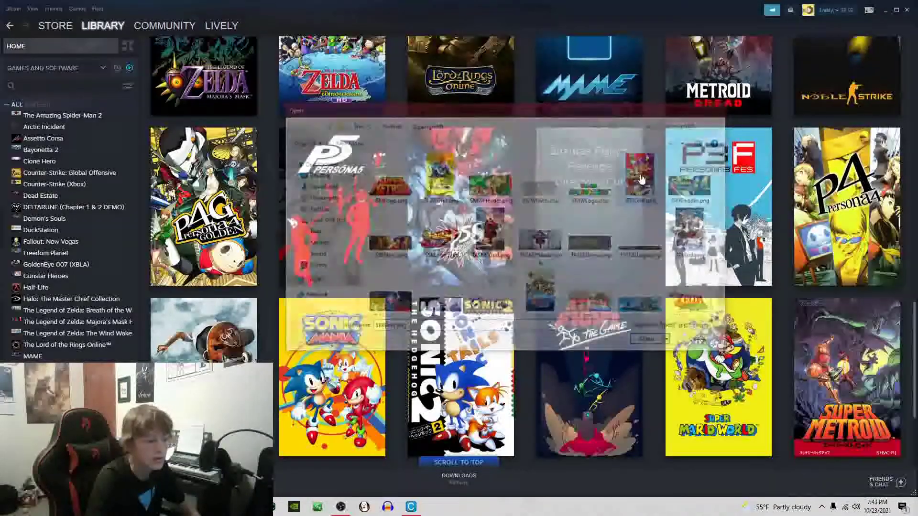
# Step: Examine the Shantae cover in the library grid and the artwork on its game page
pyautogui.scroll(10, 607, 216)
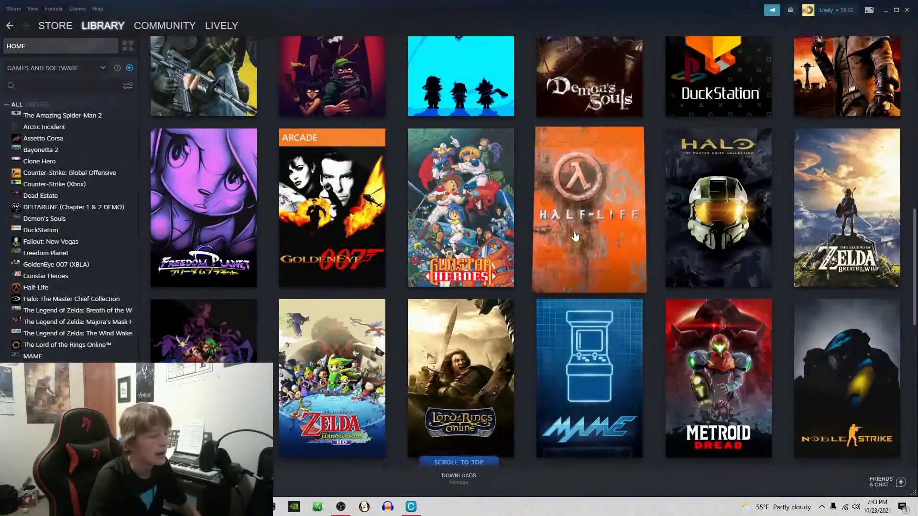
pyautogui.scroll(-15, 574, 229)
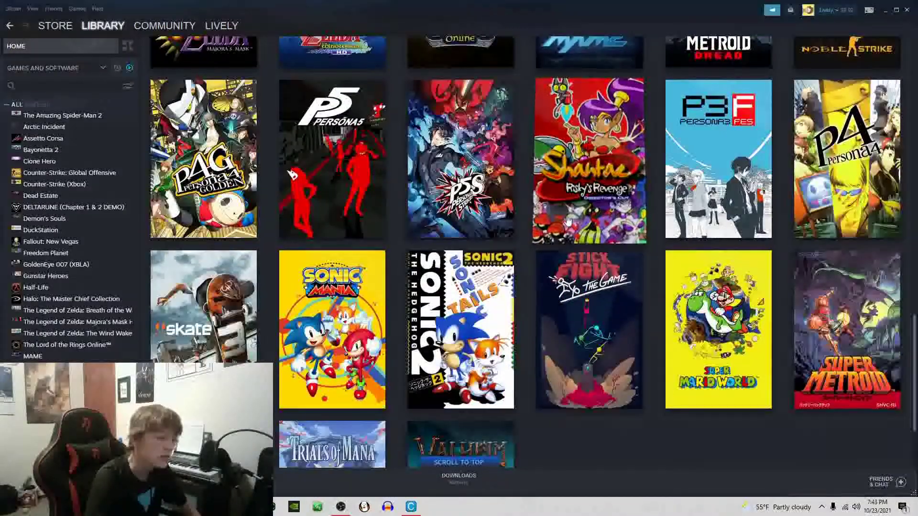
pyautogui.click(568, 220)
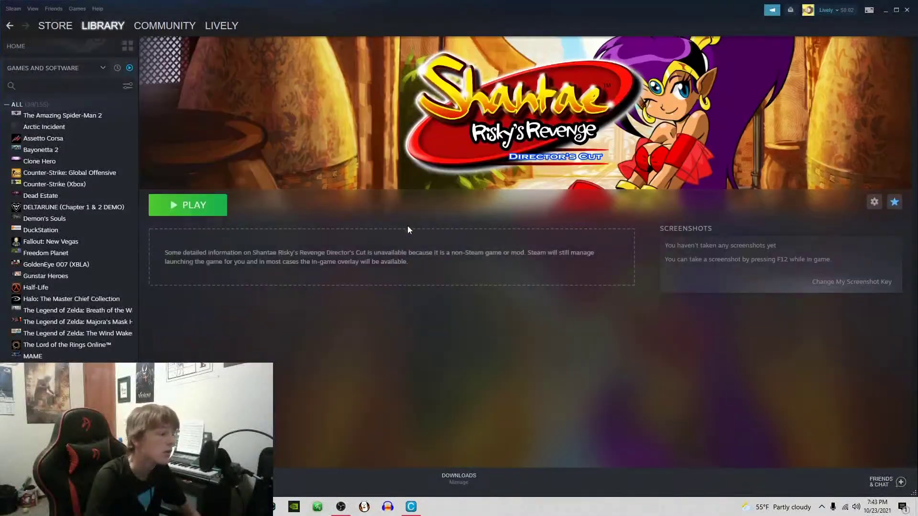
# Step: Reopen the Shantae page from the library home, launch the game through its shortcut and close the Cemu window
pyautogui.click(16, 46)
pyautogui.scroll(15, 473, 297)
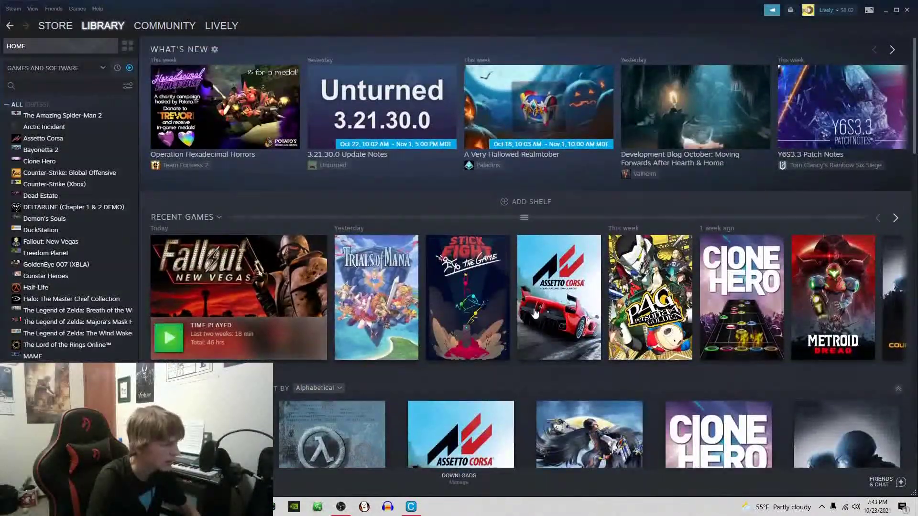
pyautogui.scroll(-15, 381, 256)
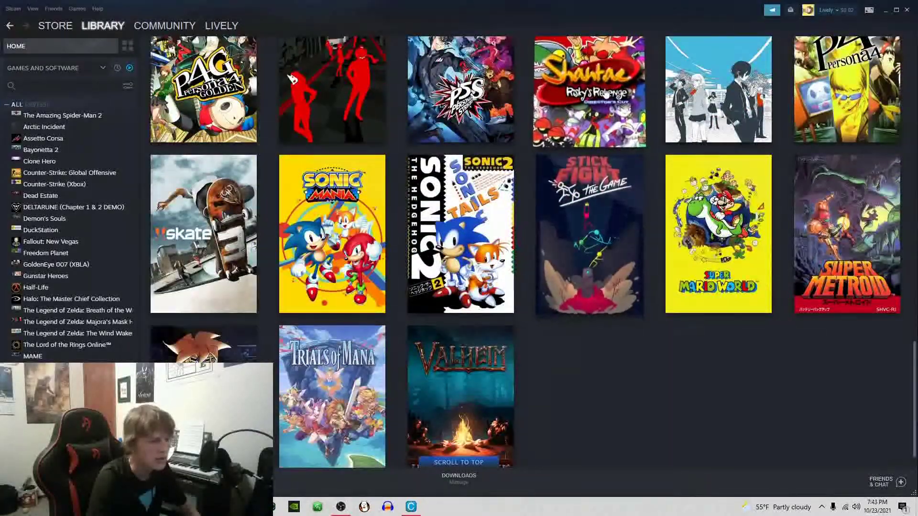
pyautogui.click(613, 233)
pyautogui.click(187, 207)
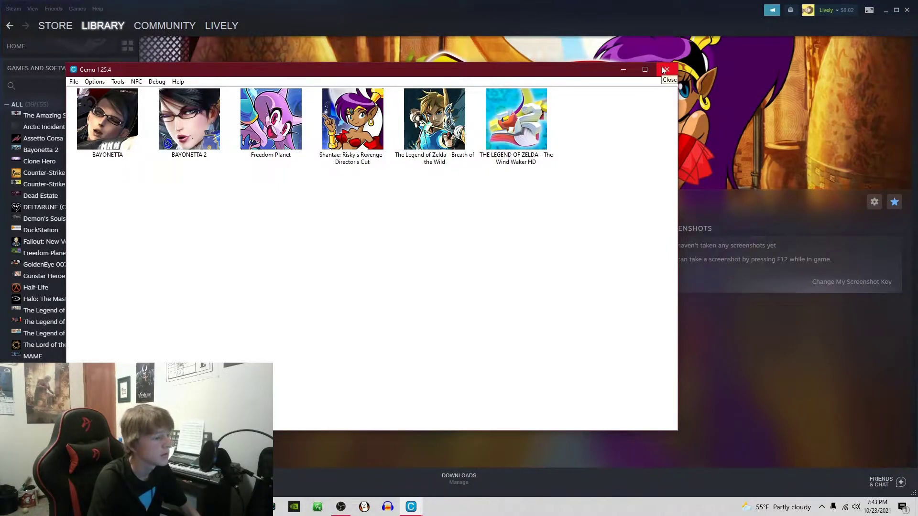
pyautogui.click(664, 70)
pyautogui.click(29, 45)
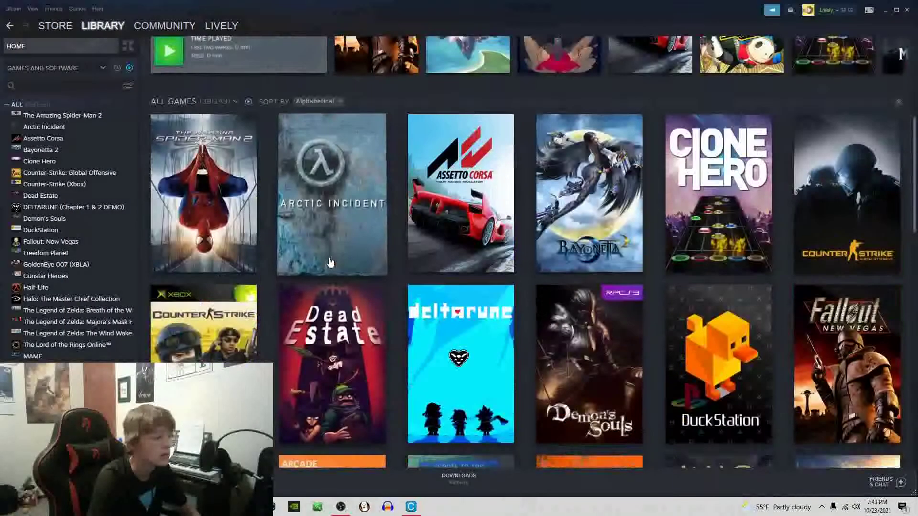
pyautogui.scroll(5, 330, 263)
pyautogui.rightClick(256, 285)
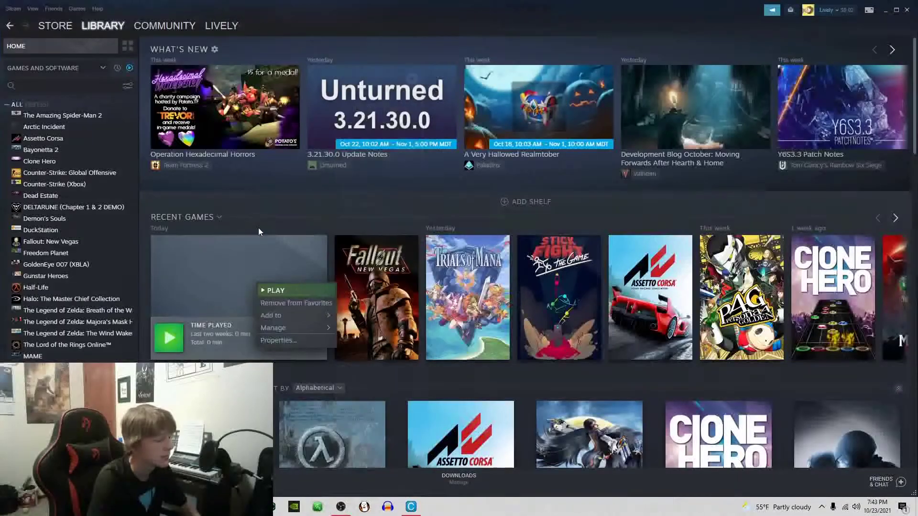
pyautogui.click(246, 286)
pyautogui.rightClick(241, 297)
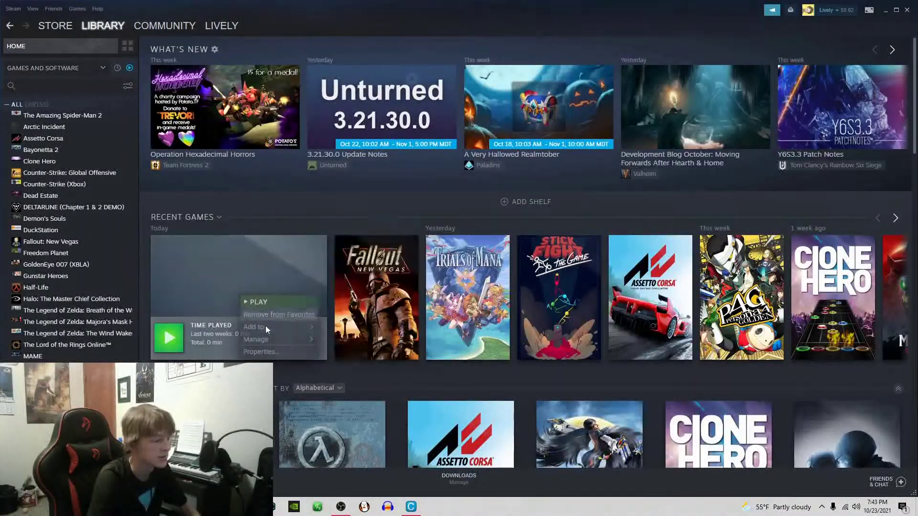
pyautogui.moveTo(276, 340)
pyautogui.click(352, 358)
pyautogui.click(352, 356)
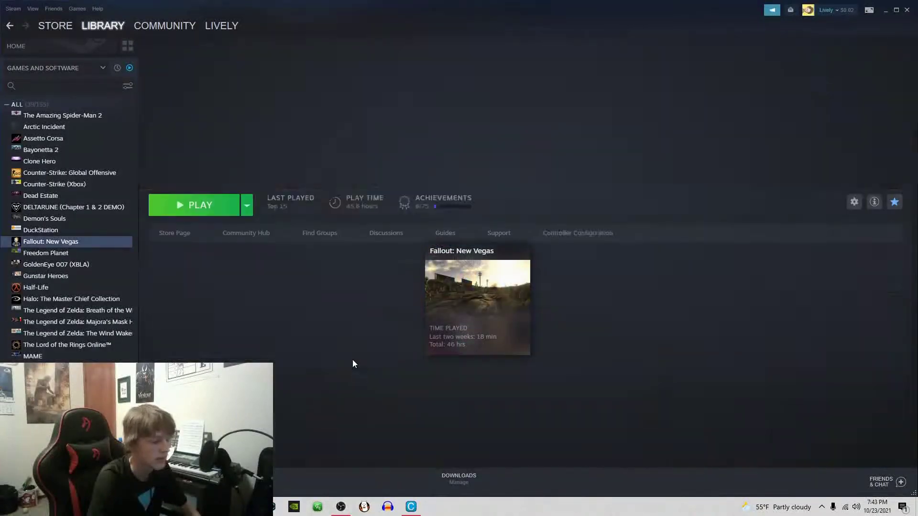
# Step: From the library home, set SRRHeader.png as custom artwork for the blank Shantae tile in Recent Games and close the leftover Steam folder window
pyautogui.click(71, 48)
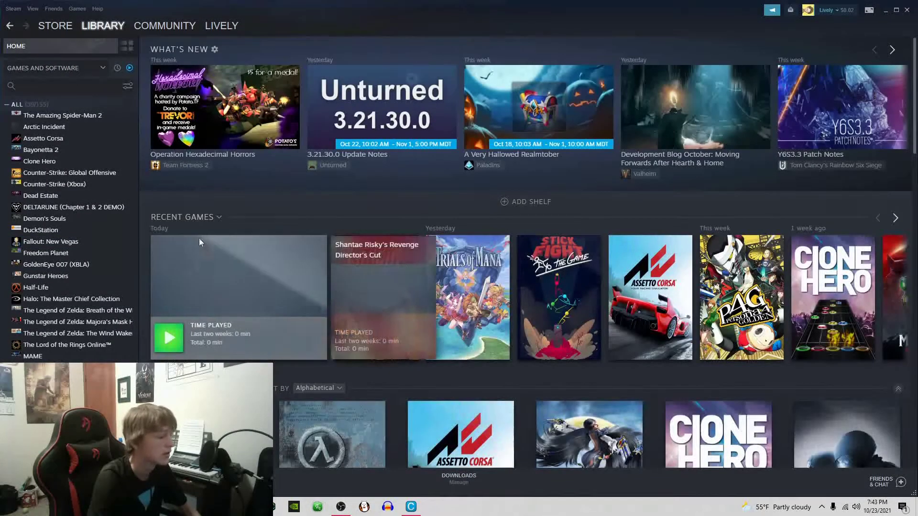
pyautogui.rightClick(199, 239)
pyautogui.click(284, 297)
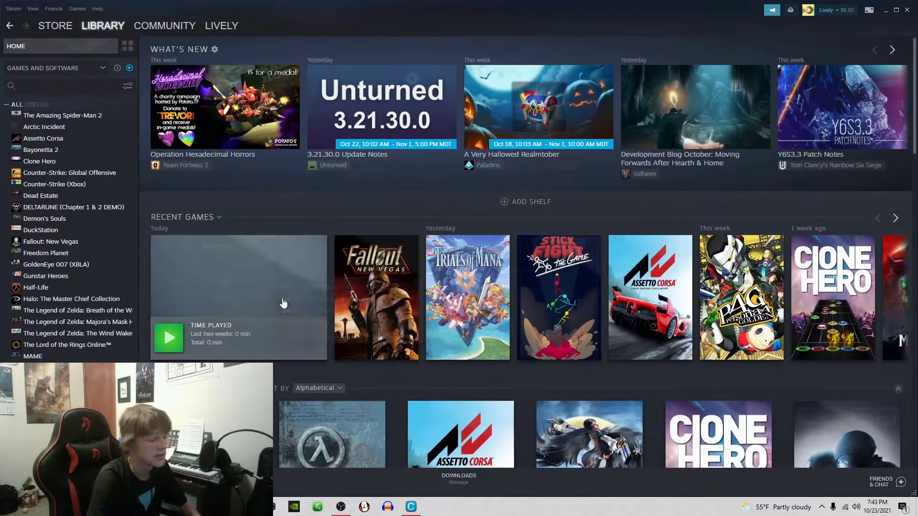
pyautogui.scroll(-5, 572, 241)
pyautogui.doubleClick(644, 225)
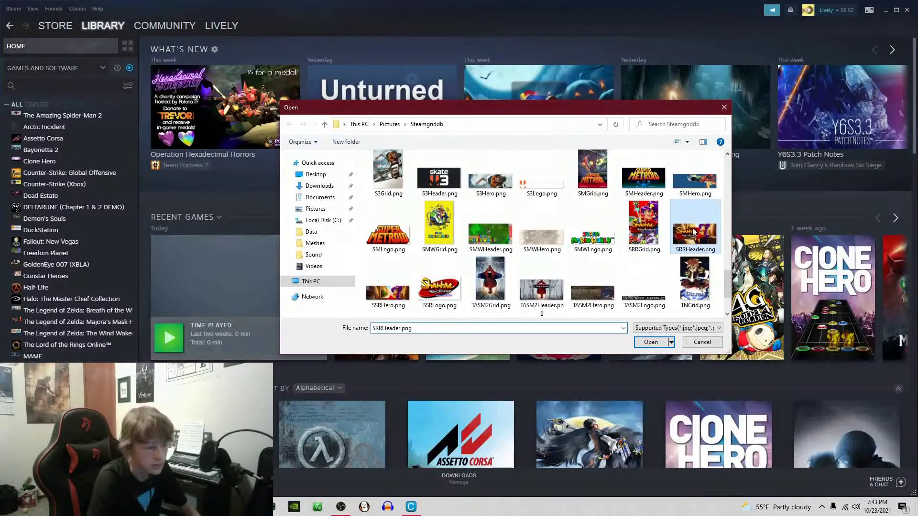
pyautogui.moveTo(296, 507)
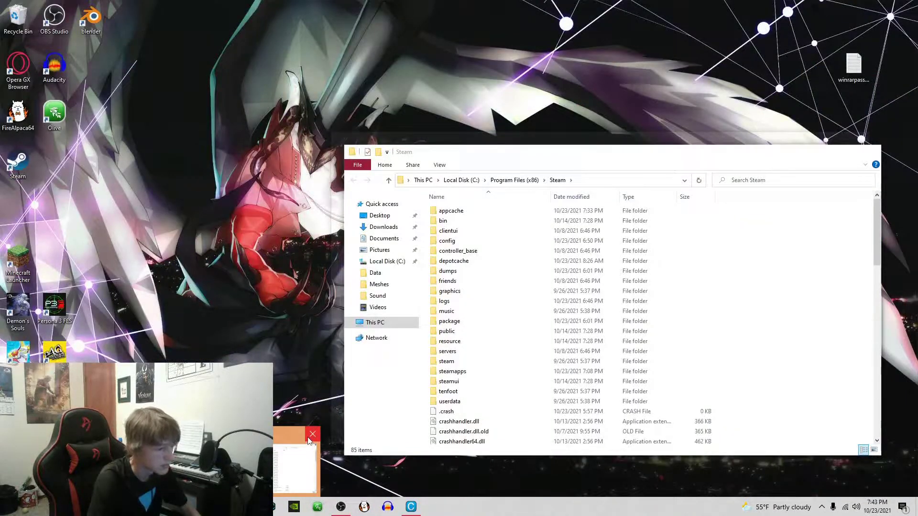
pyautogui.click(311, 435)
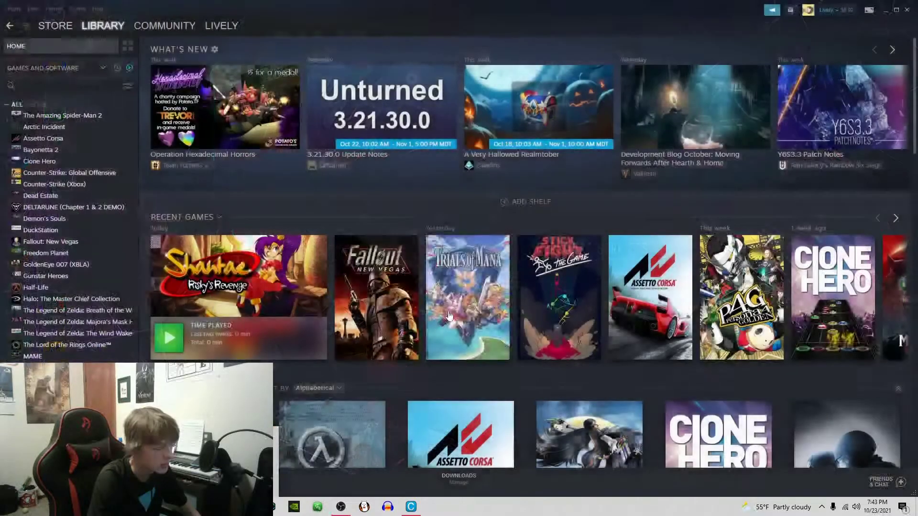
# Step: Open the Freedom Planet shortcut's properties, end its target with -f after the game path, and close them
pyautogui.scroll(-6, 515, 327)
pyautogui.scroll(-3, 515, 327)
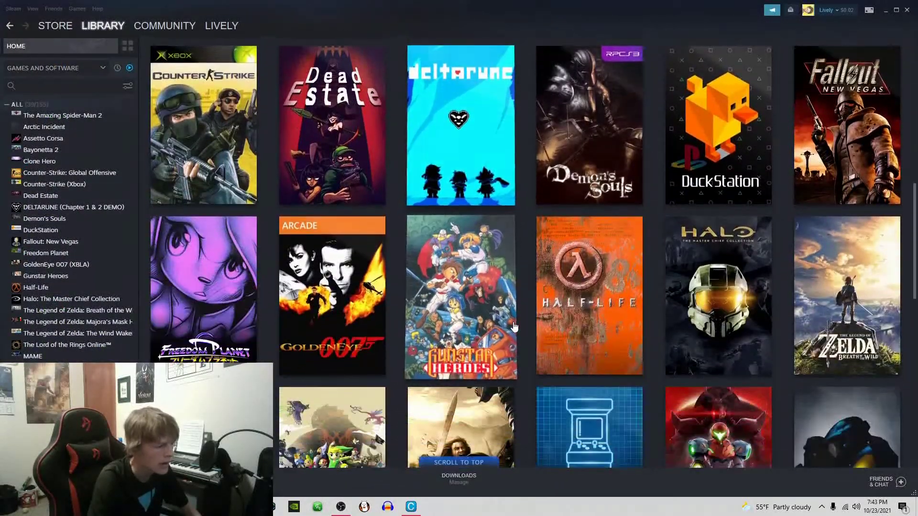
pyautogui.click(205, 290)
pyautogui.click(876, 203)
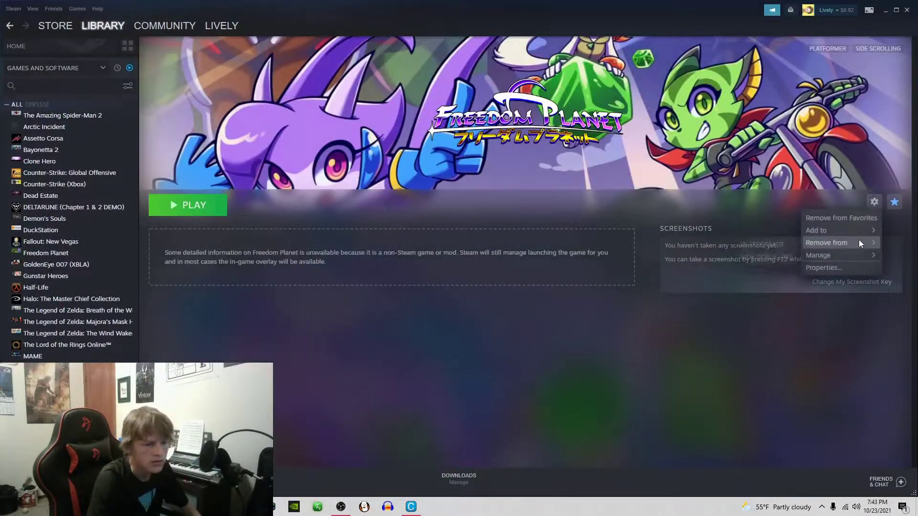
pyautogui.click(846, 267)
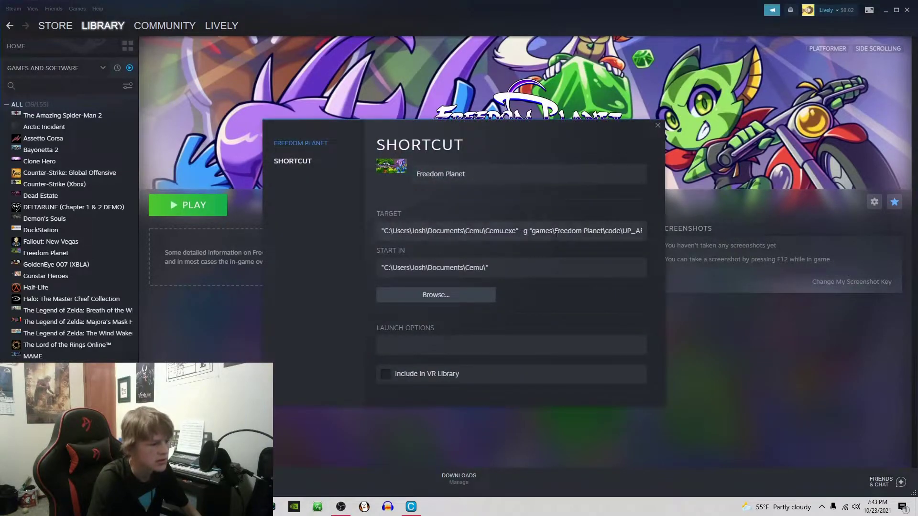
pyautogui.click(605, 231)
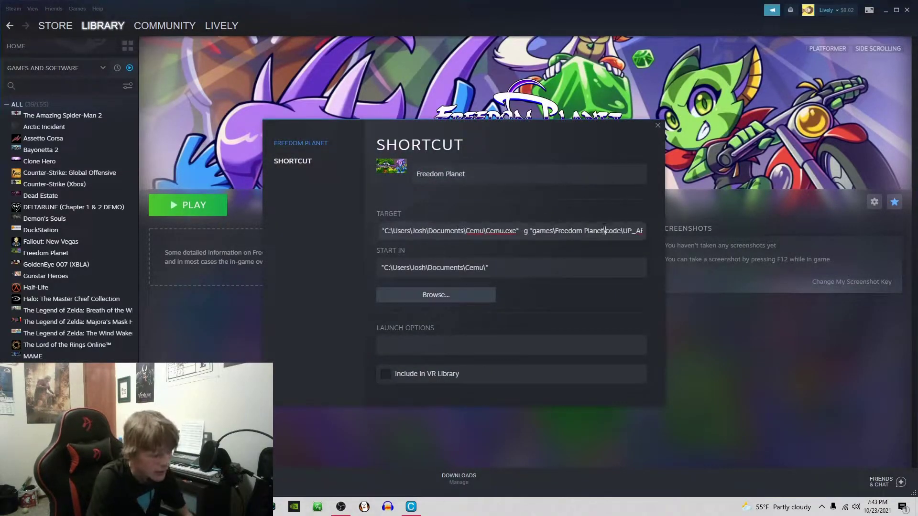
pyautogui.press('End')
pyautogui.write('-f')
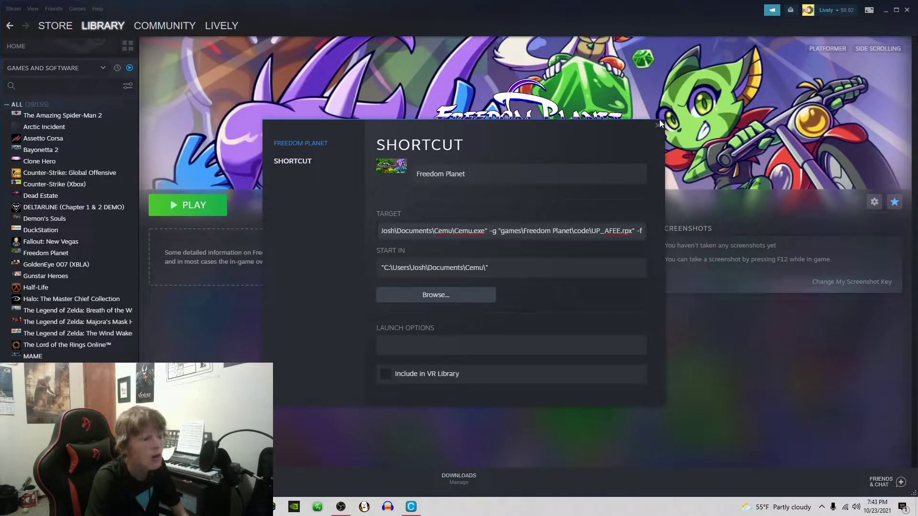
pyautogui.click(658, 124)
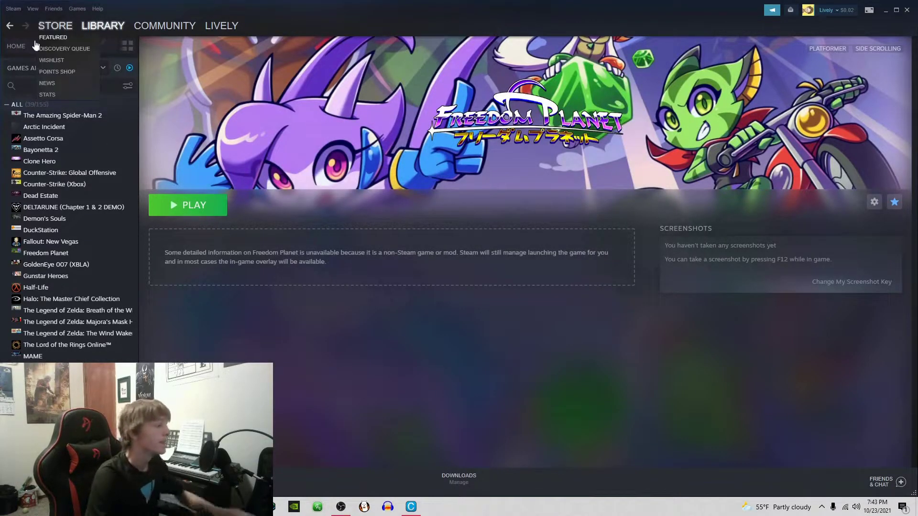
# Step: In the Shantae Risky's Revenge Director's Cut shortcut's target, insert -g between Cemu.exe and the quoted game path
pyautogui.click(24, 46)
pyautogui.scroll(-15, 606, 372)
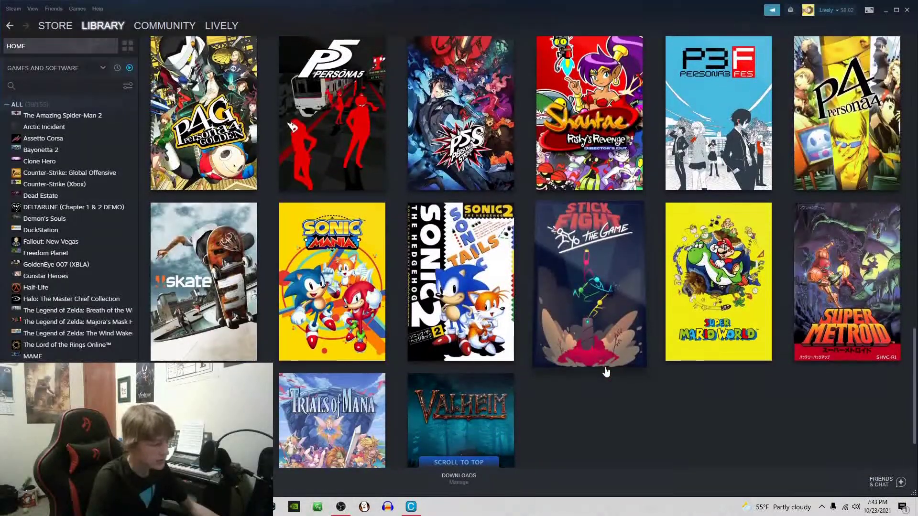
pyautogui.scroll(2, 606, 371)
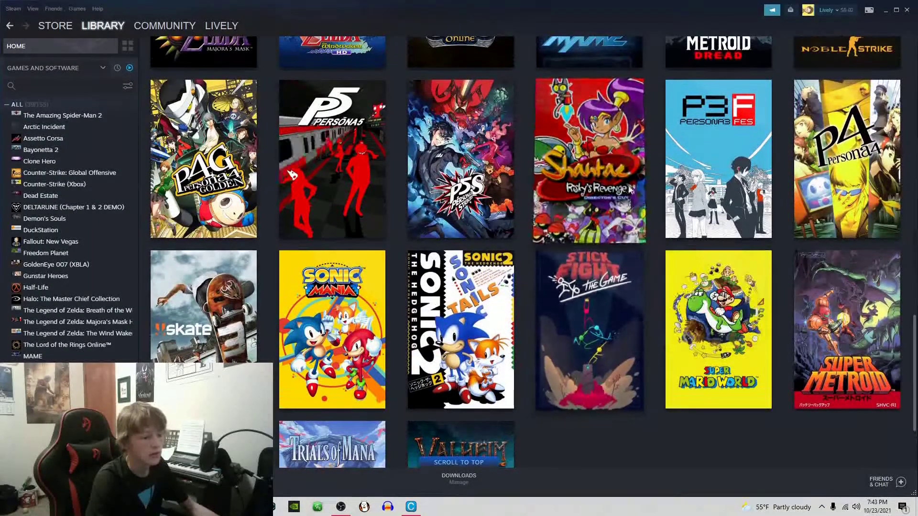
pyautogui.click(630, 189)
pyautogui.click(875, 201)
pyautogui.click(839, 257)
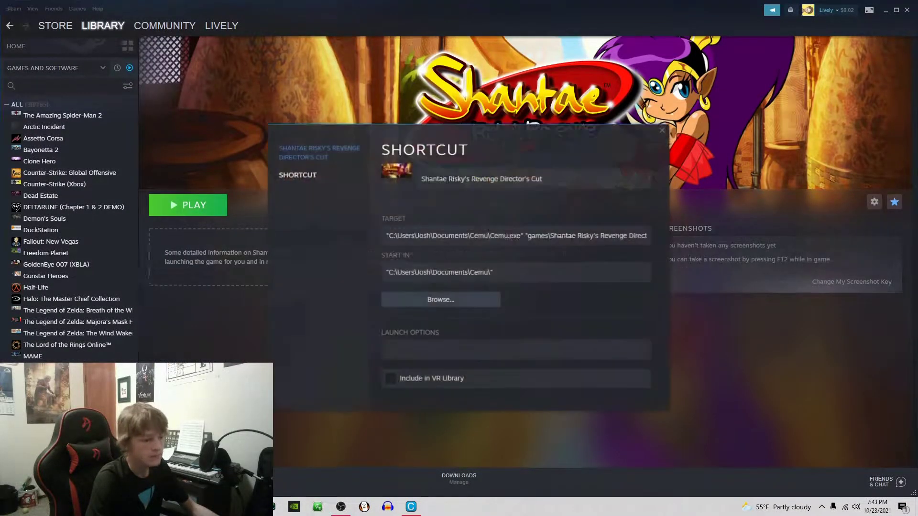
pyautogui.click(527, 235)
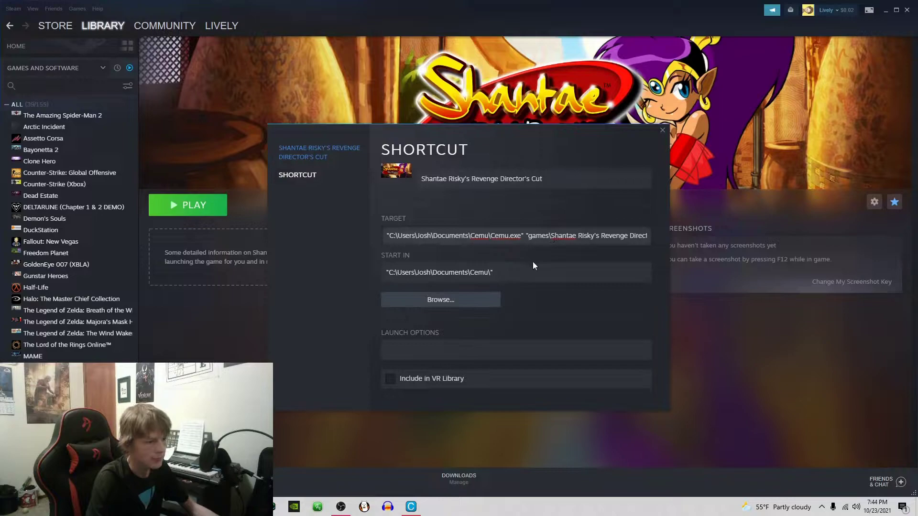
pyautogui.moveTo(535, 239); pyautogui.dragTo(648, 237)
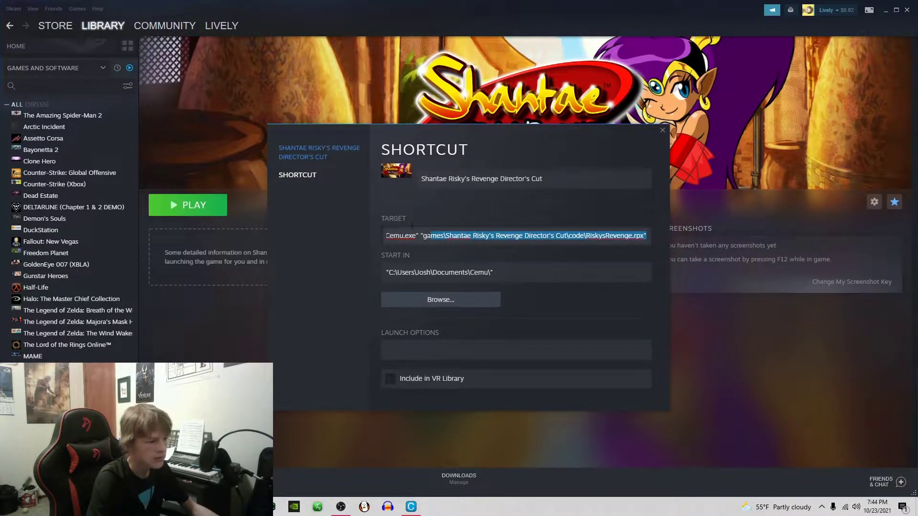
pyautogui.click(420, 235)
pyautogui.write('-')
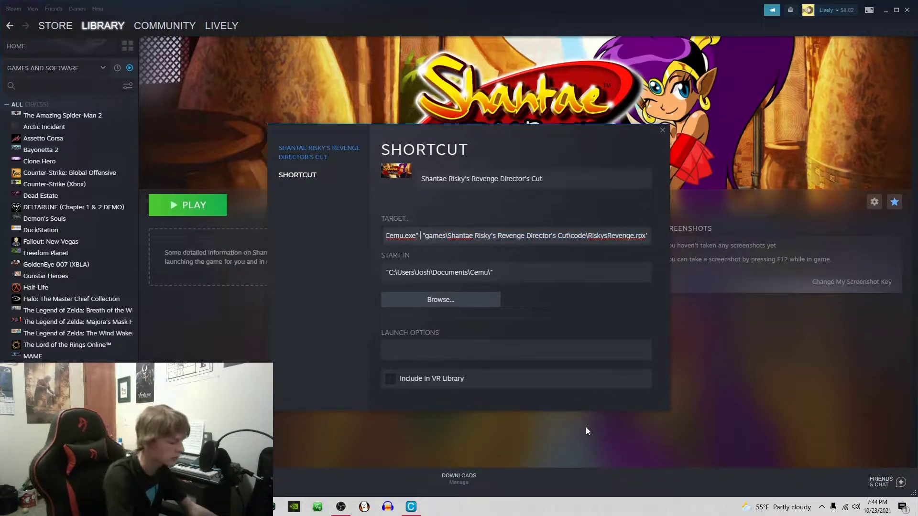
pyautogui.write('g')
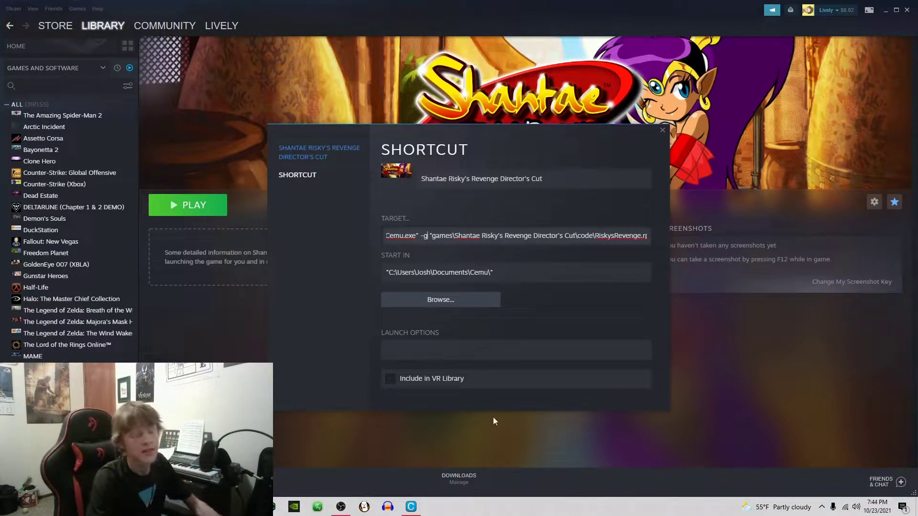
# Step: Append -f after RiskysRevenge.rpx in the Shantae shortcut's target and close its properties
pyautogui.press('End')
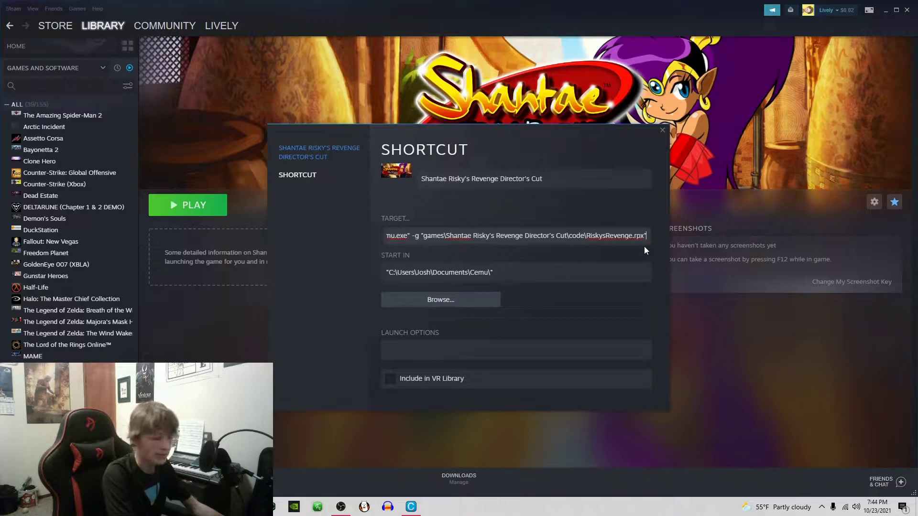
pyautogui.write('-f')
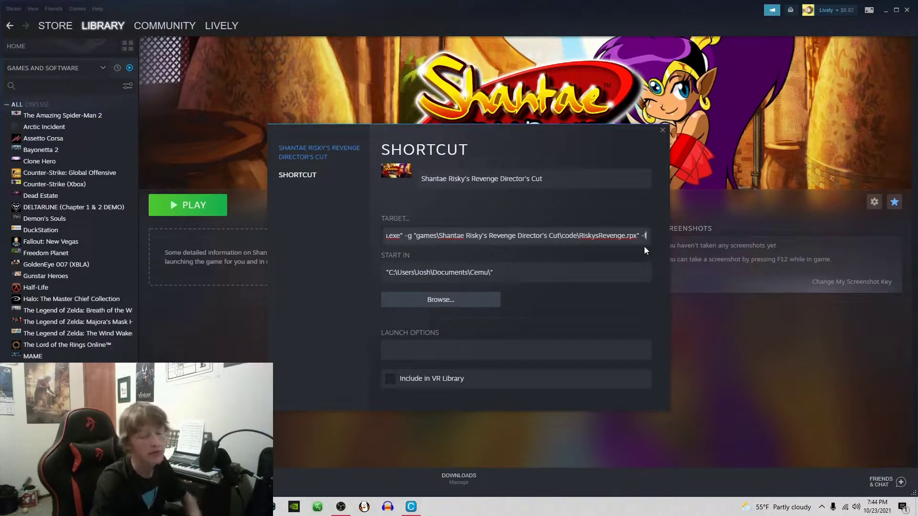
pyautogui.click(663, 129)
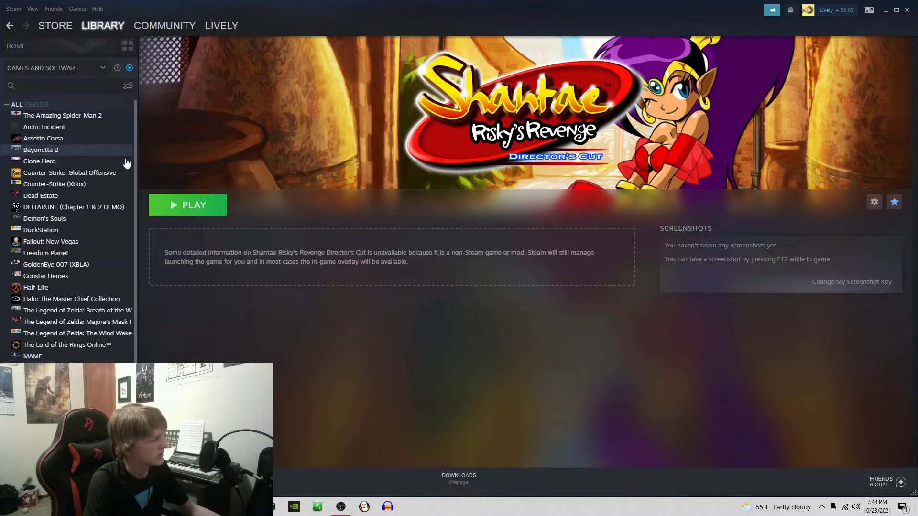
# Step: Return to the library home and look over the Shantae cover in All Games and its artwork in Recent Games
pyautogui.click(881, 482)
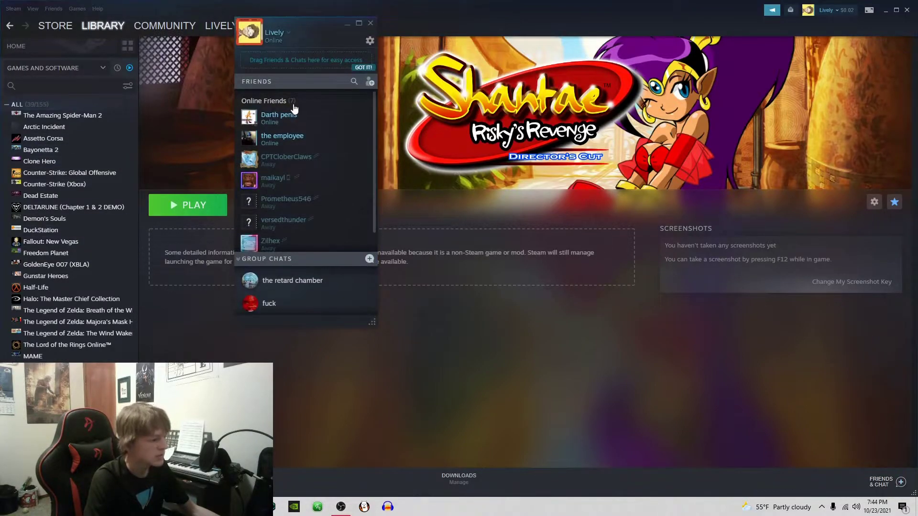
pyautogui.click(370, 23)
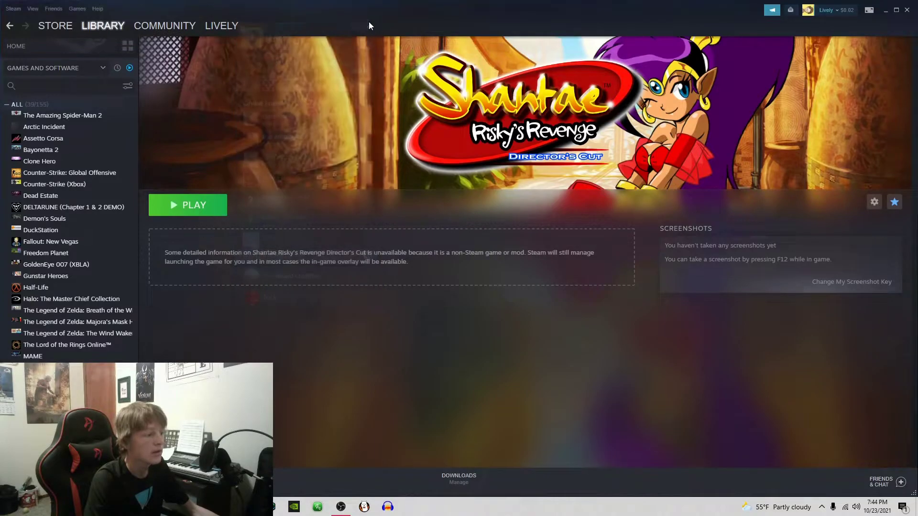
pyautogui.click(36, 52)
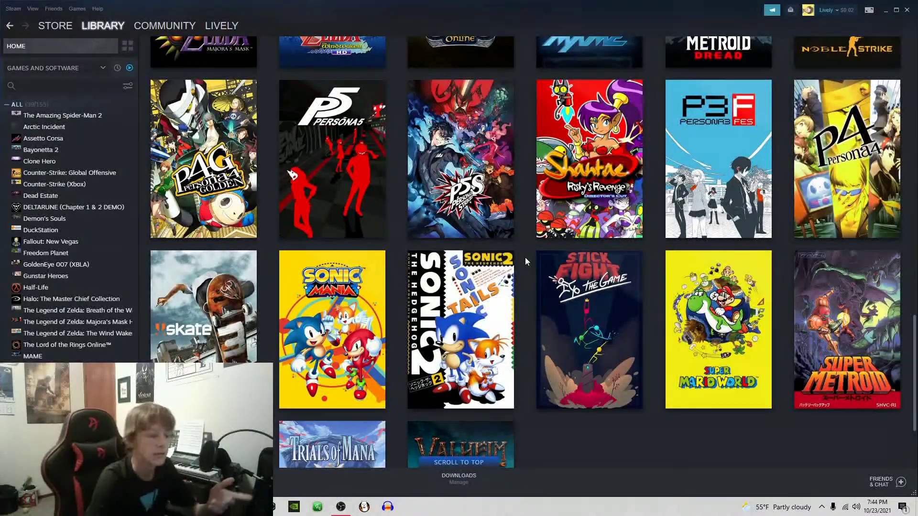
pyautogui.moveTo(591, 207)
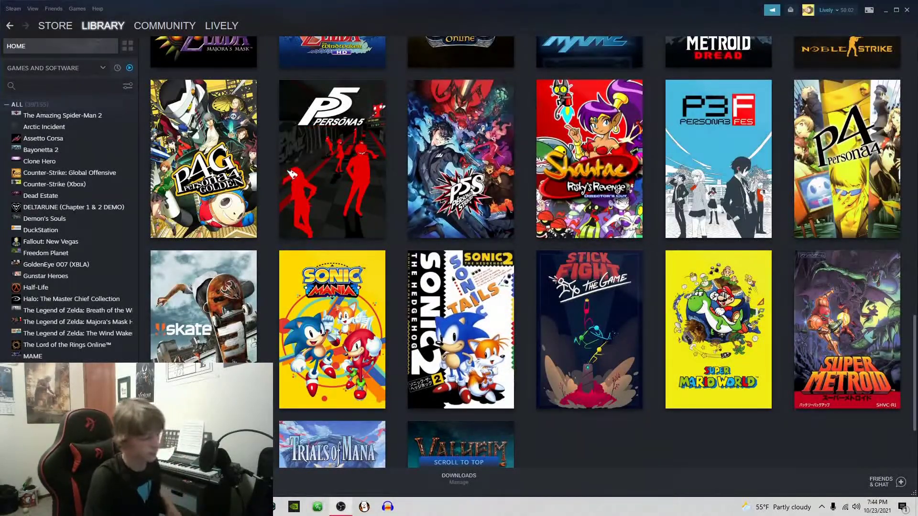
pyautogui.moveTo(341, 507)
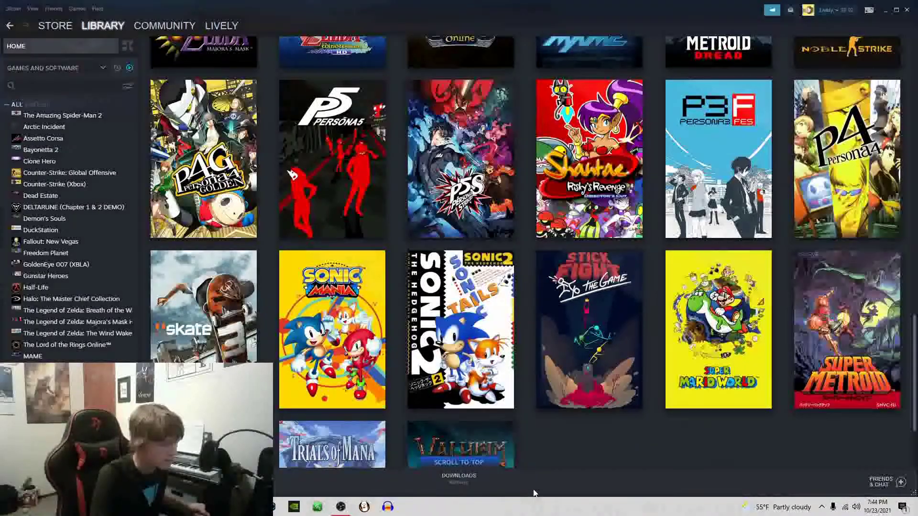
pyautogui.scroll(15, 519, 445)
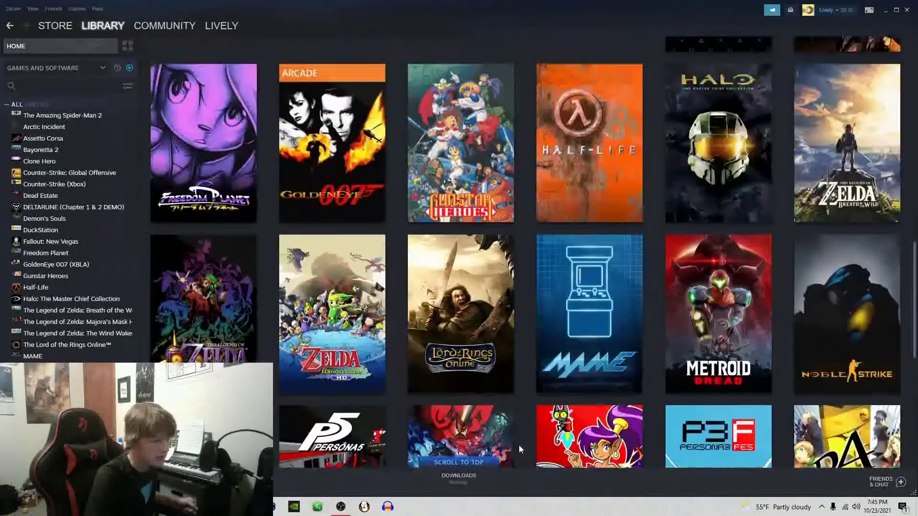
pyautogui.scroll(1, 519, 447)
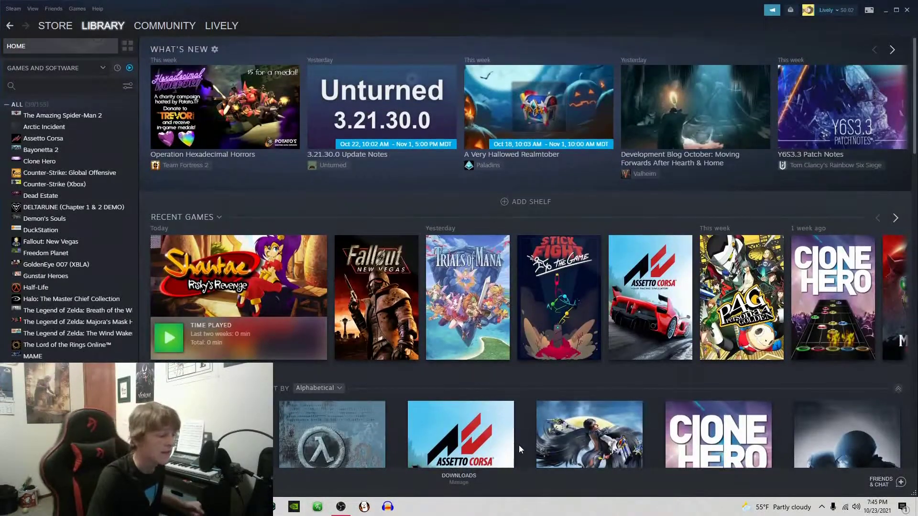